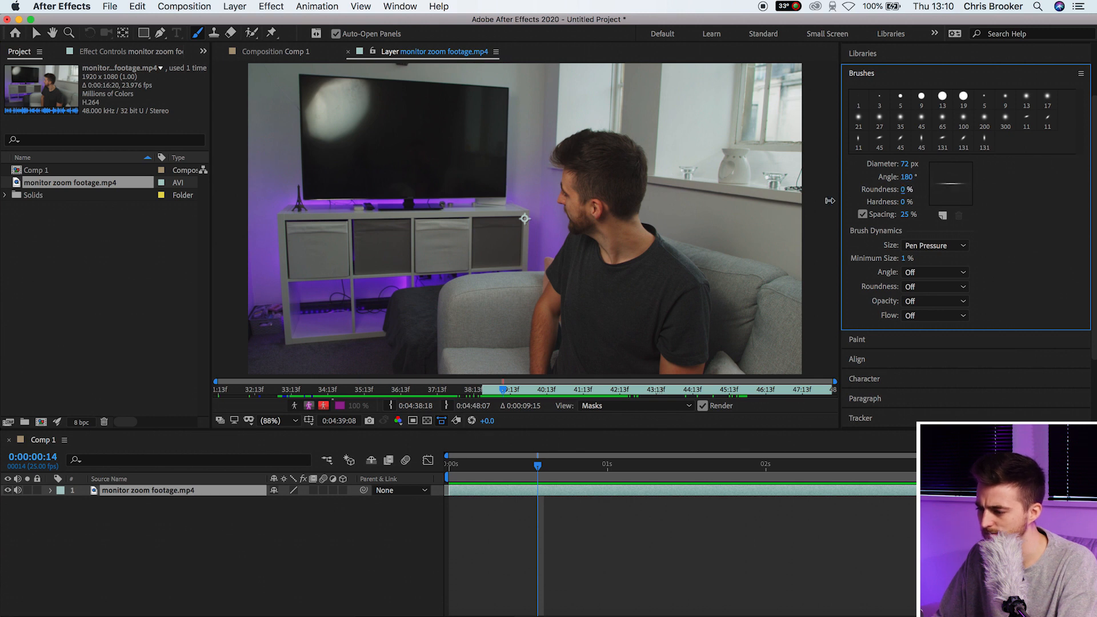
# Try a flat 0% roundness brush with test strokes, undoing each one
pyautogui.moveTo(540, 177)
pyautogui.mouseDown()
pyautogui.moveTo(552, 231)
pyautogui.moveTo(441, 201)
pyautogui.moveTo(531, 205)
pyautogui.mouseUp()
pyautogui.press('super+z')
pyautogui.moveTo(912, 196); pyautogui.dragTo(762, 192)
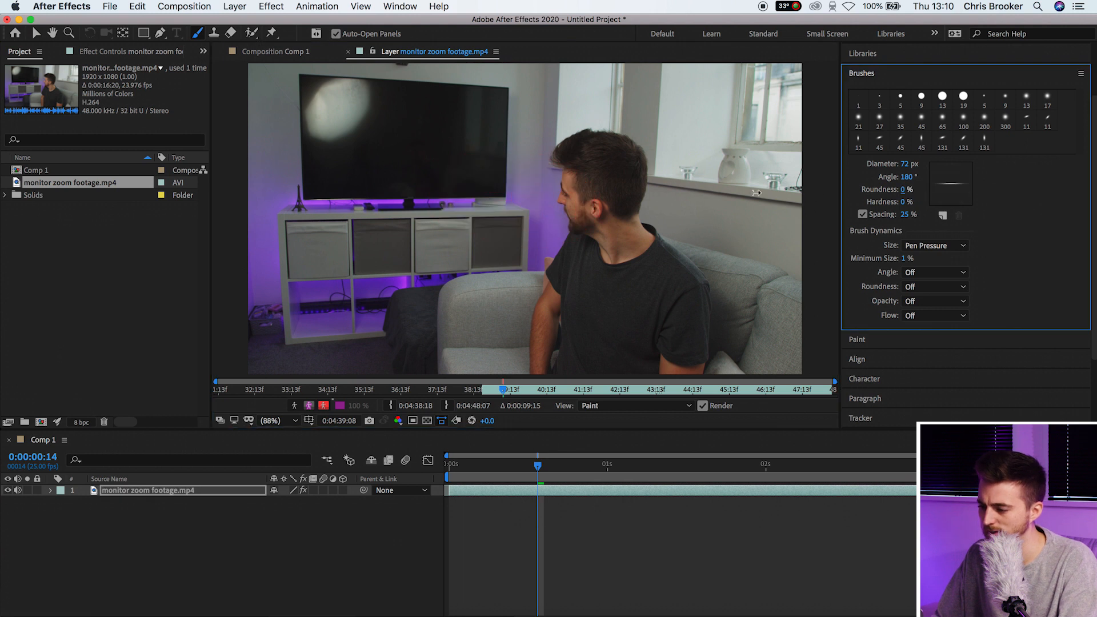
pyautogui.moveTo(508, 195)
pyautogui.mouseDown()
pyautogui.moveTo(559, 245)
pyautogui.moveTo(550, 177)
pyautogui.moveTo(467, 149)
pyautogui.moveTo(542, 128)
pyautogui.moveTo(638, 127)
pyautogui.mouseUp()
pyautogui.press('super+z')
# Test brush hardness at 100%, then return it to a soft 0%, undoing the trial strokes
pyautogui.moveTo(913, 205); pyautogui.dragTo(948, 213)
pyautogui.moveTo(622, 219)
pyautogui.mouseDown()
pyautogui.moveTo(437, 177)
pyautogui.moveTo(404, 250)
pyautogui.moveTo(517, 237)
pyautogui.moveTo(565, 184)
pyautogui.mouseUp()
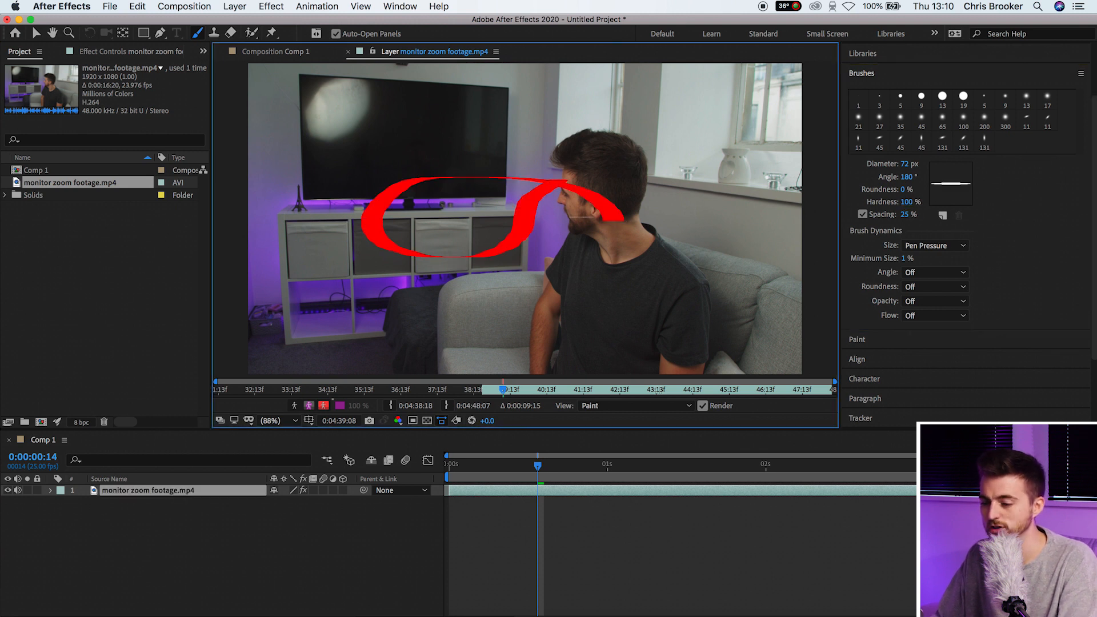
pyautogui.press('super+z')
pyautogui.moveTo(905, 197); pyautogui.dragTo(888, 198)
pyautogui.moveTo(505, 208)
pyautogui.mouseDown()
pyautogui.moveTo(269, 166)
pyautogui.moveTo(394, 227)
pyautogui.moveTo(448, 192)
pyautogui.mouseUp()
pyautogui.press('super+z')
# Raise roundness to 29% and lower spacing to about 14%, undoing each test loop
pyautogui.moveTo(903, 189); pyautogui.dragTo(921, 190)
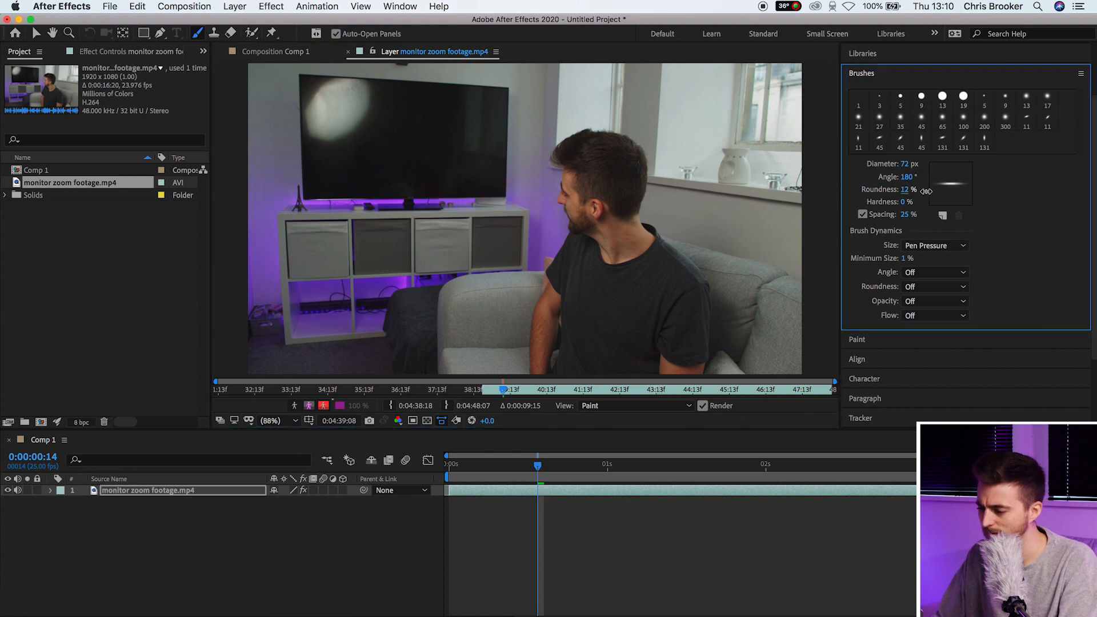
pyautogui.moveTo(517, 194)
pyautogui.mouseDown()
pyautogui.moveTo(436, 264)
pyautogui.moveTo(628, 240)
pyautogui.moveTo(408, 269)
pyautogui.mouseUp()
pyautogui.press('super+z')
pyautogui.moveTo(908, 214); pyautogui.dragTo(723, 258)
pyautogui.moveTo(550, 216)
pyautogui.mouseDown()
pyautogui.moveTo(358, 245)
pyautogui.moveTo(531, 229)
pyautogui.mouseUp()
pyautogui.press('super+z')
pyautogui.moveTo(905, 215); pyautogui.dragTo(885, 219)
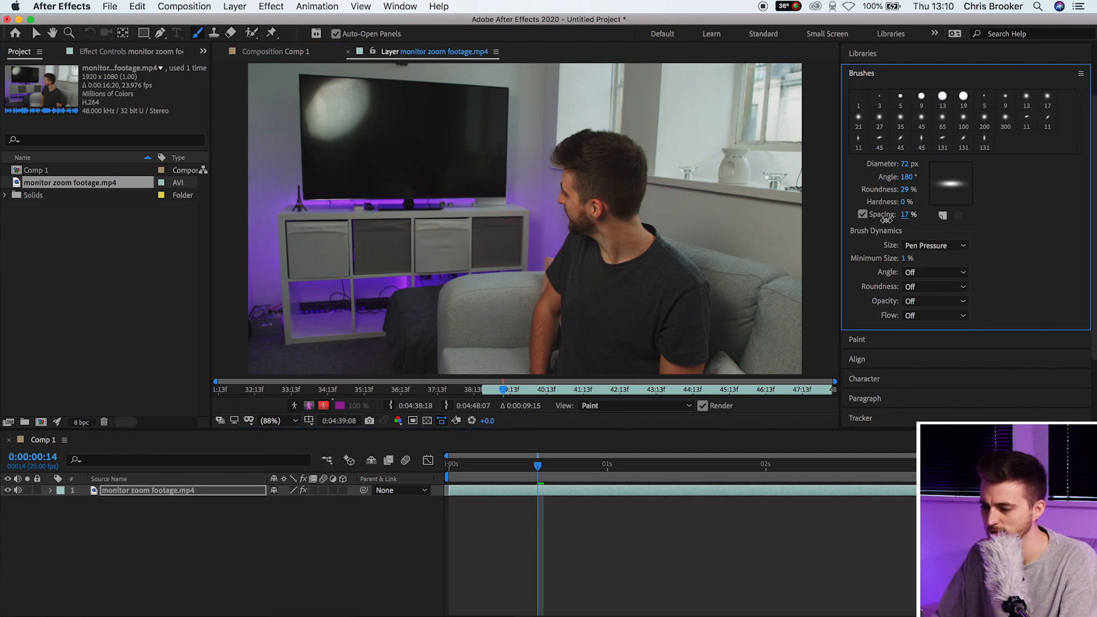
pyautogui.moveTo(574, 209); pyautogui.dragTo(542, 240)
pyautogui.press('super+z')
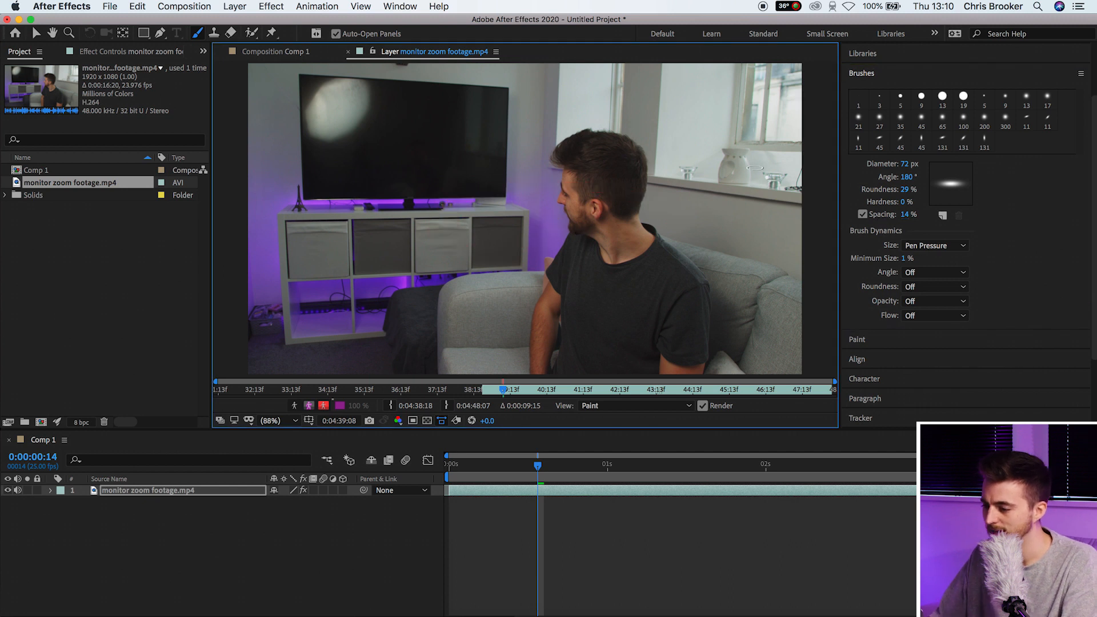
# Keep brush size driven by Pen Pressure and undo a pressure test stroke
pyautogui.click(940, 247)
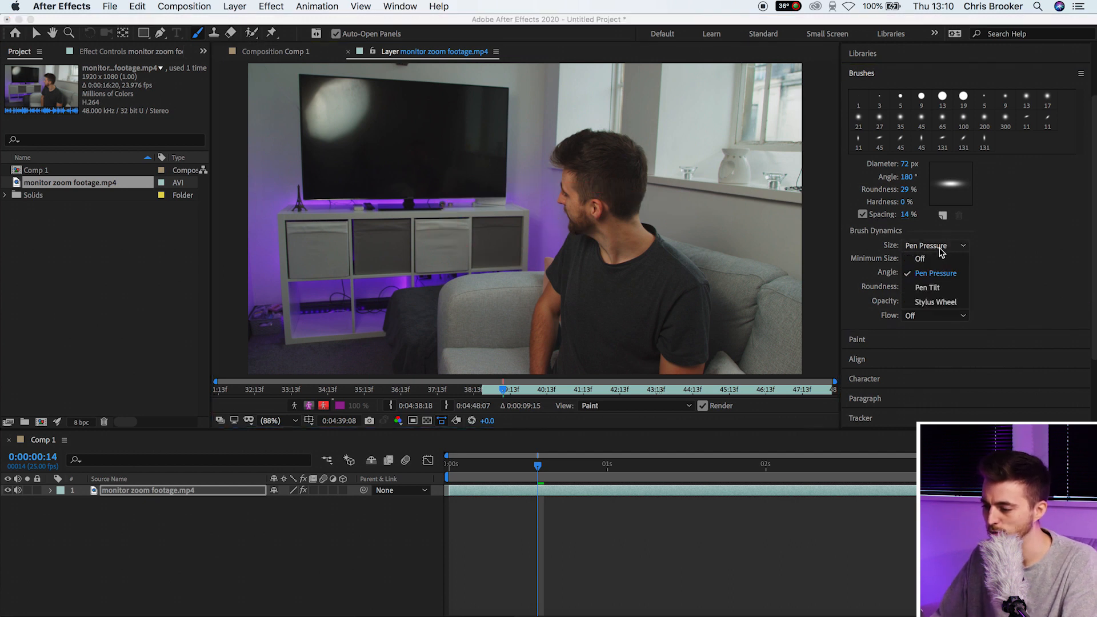
pyautogui.click(937, 277)
pyautogui.moveTo(642, 262)
pyautogui.mouseDown()
pyautogui.moveTo(486, 229)
pyautogui.moveTo(620, 230)
pyautogui.mouseUp()
pyautogui.press('super+z')
pyautogui.press('super+z')
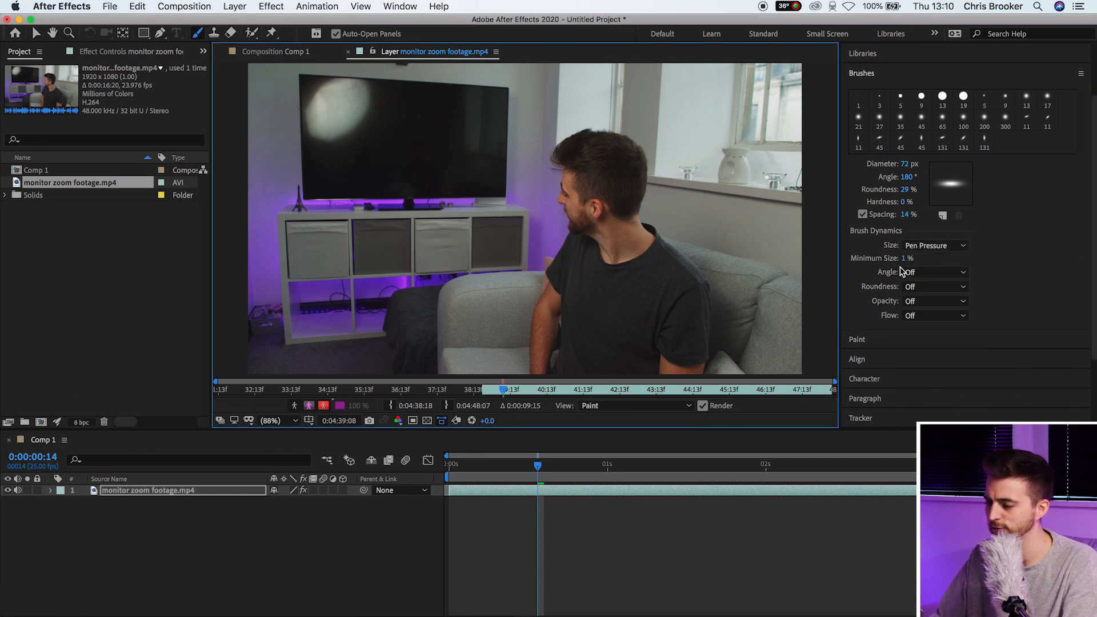
# In the Paint panel keep Mode Normal and Channels RGBA, and set Duration to Single Frame
pyautogui.click(867, 342)
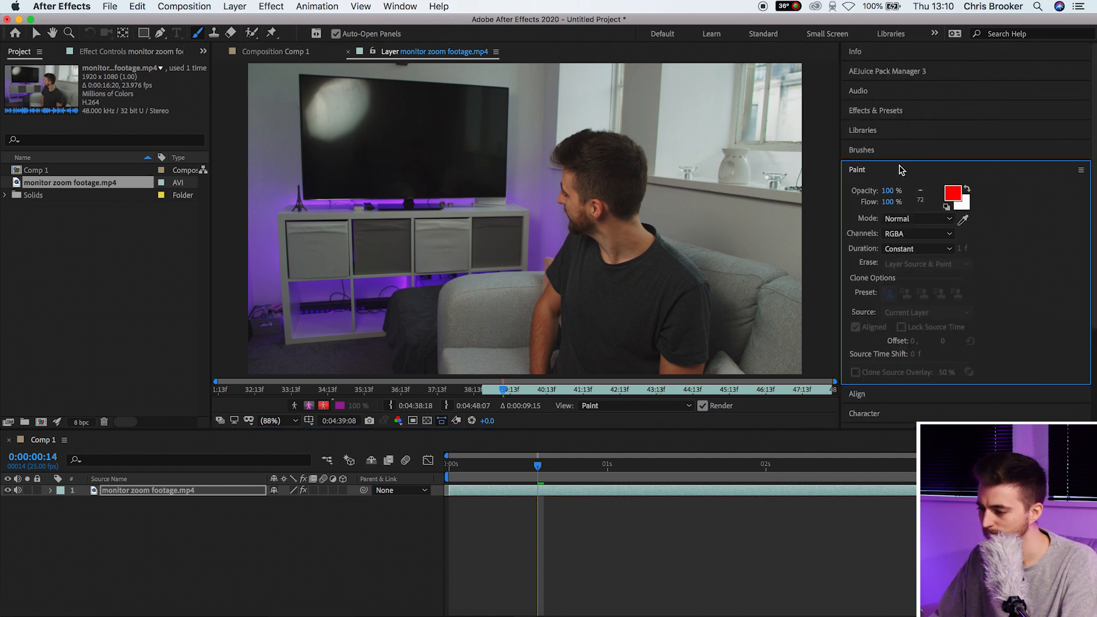
pyautogui.click(897, 219)
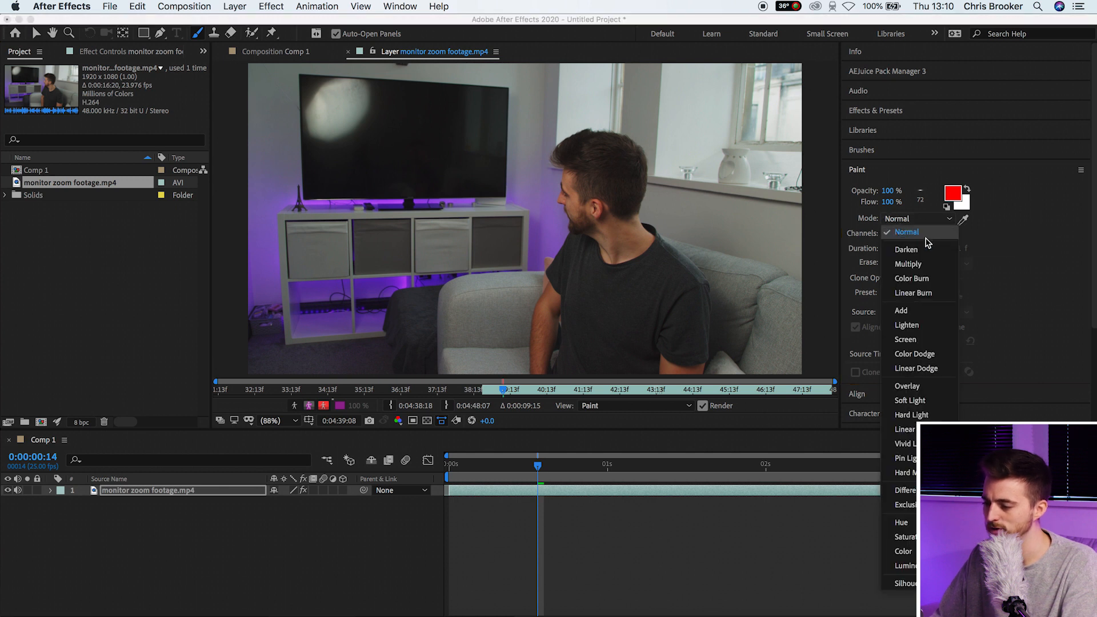
pyautogui.click(914, 233)
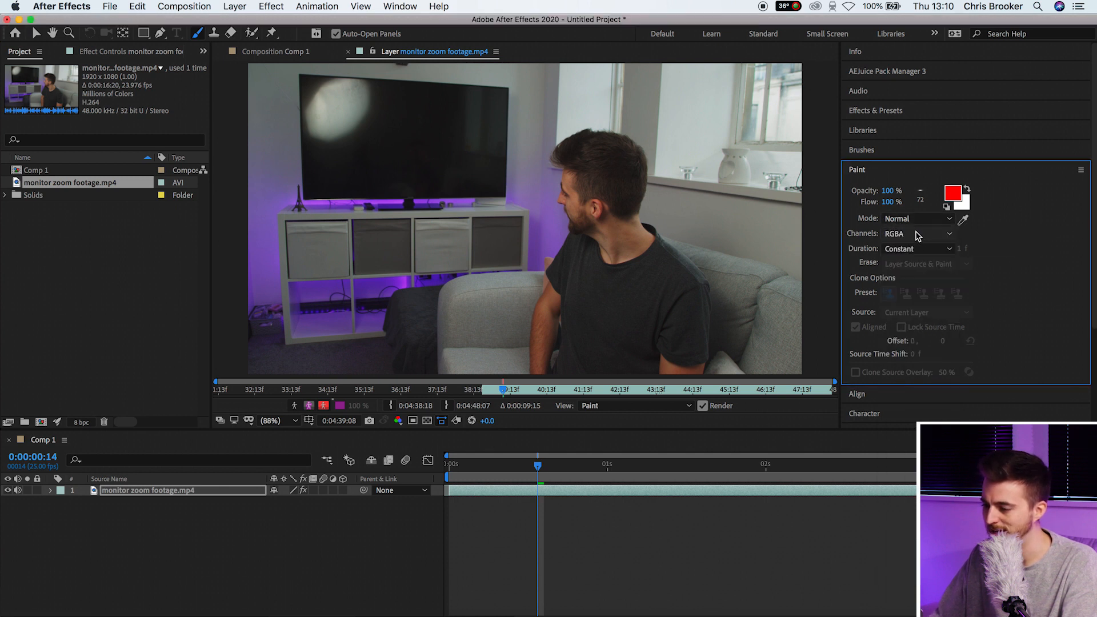
pyautogui.click(916, 238)
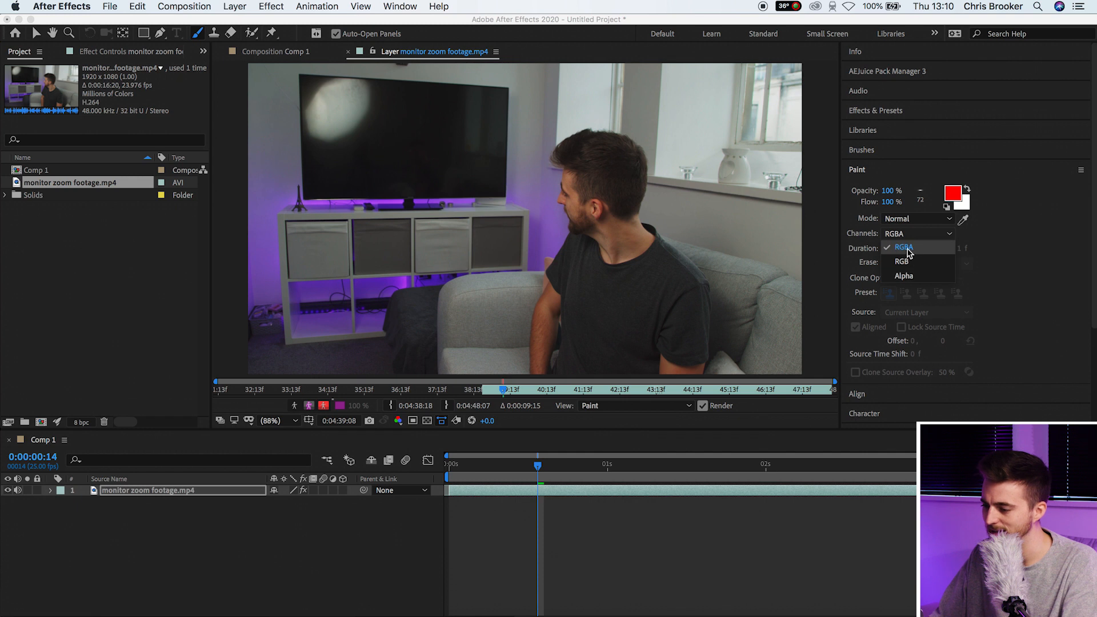
pyautogui.click(911, 251)
pyautogui.click(917, 251)
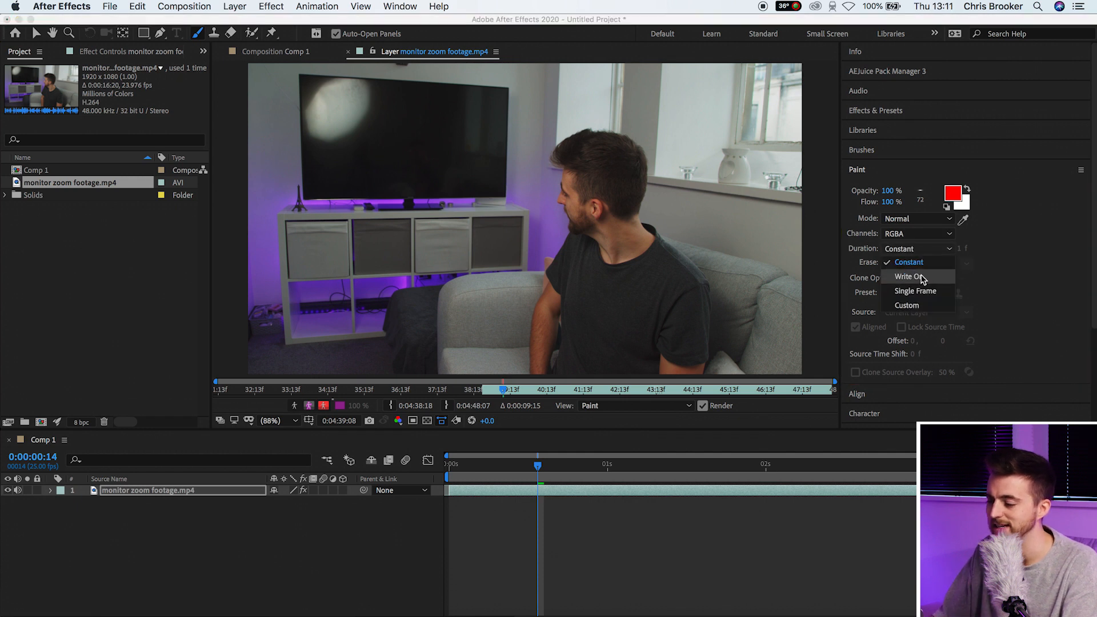
pyautogui.click(915, 291)
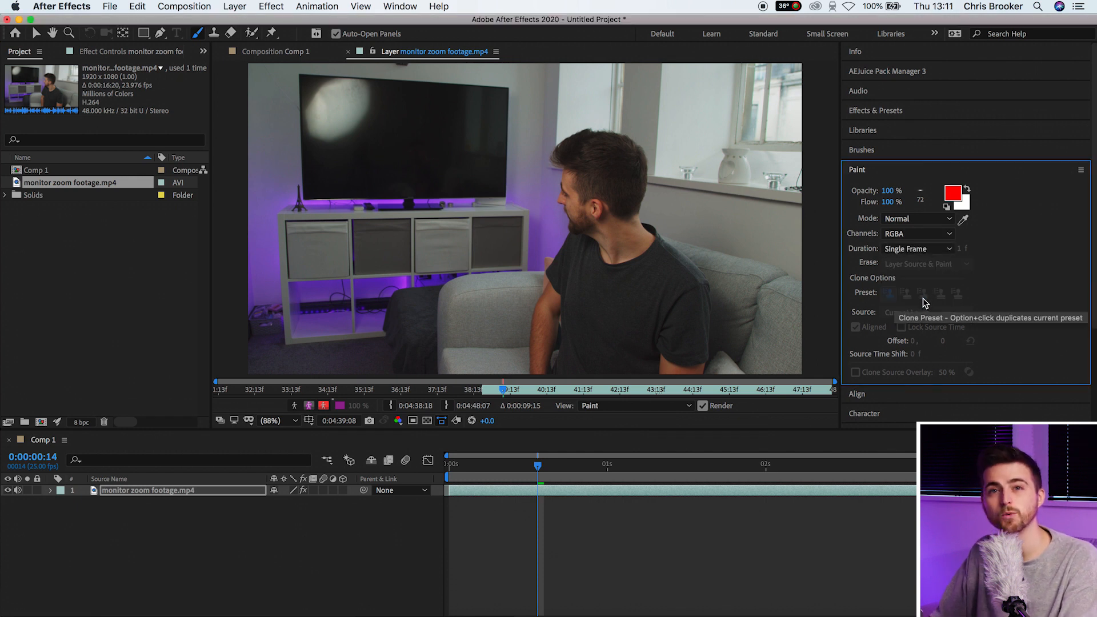
# Paint a test stroke on frame 15 and check it vanishes on frame 16
pyautogui.click(548, 466)
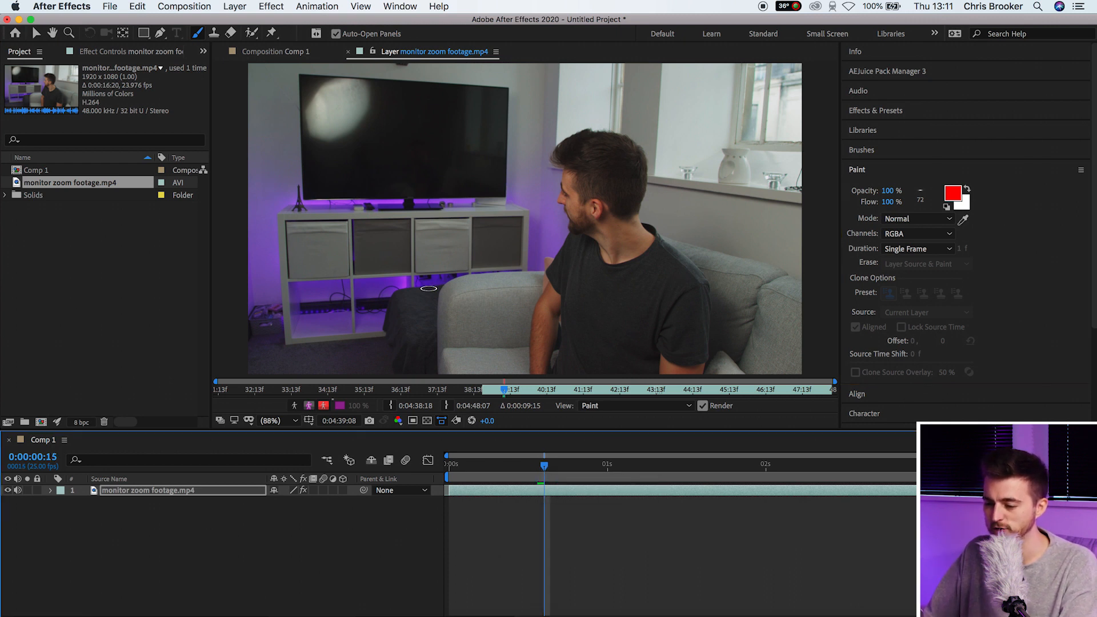
pyautogui.moveTo(352, 264); pyautogui.dragTo(611, 118)
pyautogui.moveTo(546, 470); pyautogui.dragTo(552, 468)
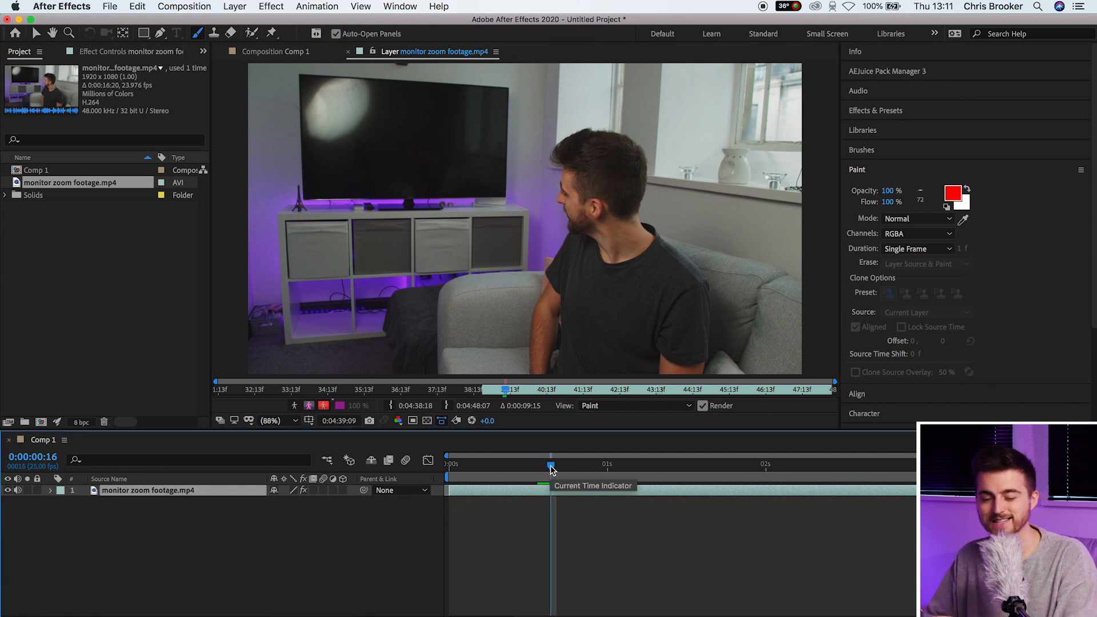
pyautogui.press('pageup')
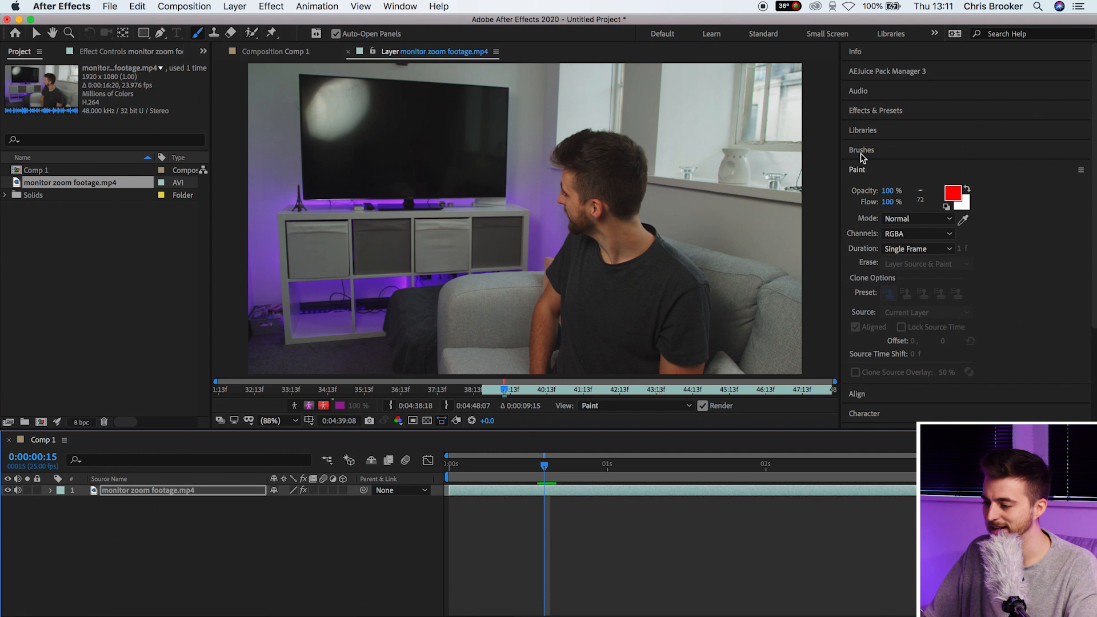
# Make the brush 100% hard with a 14 px diameter, undoing the test strokes
pyautogui.click(861, 152)
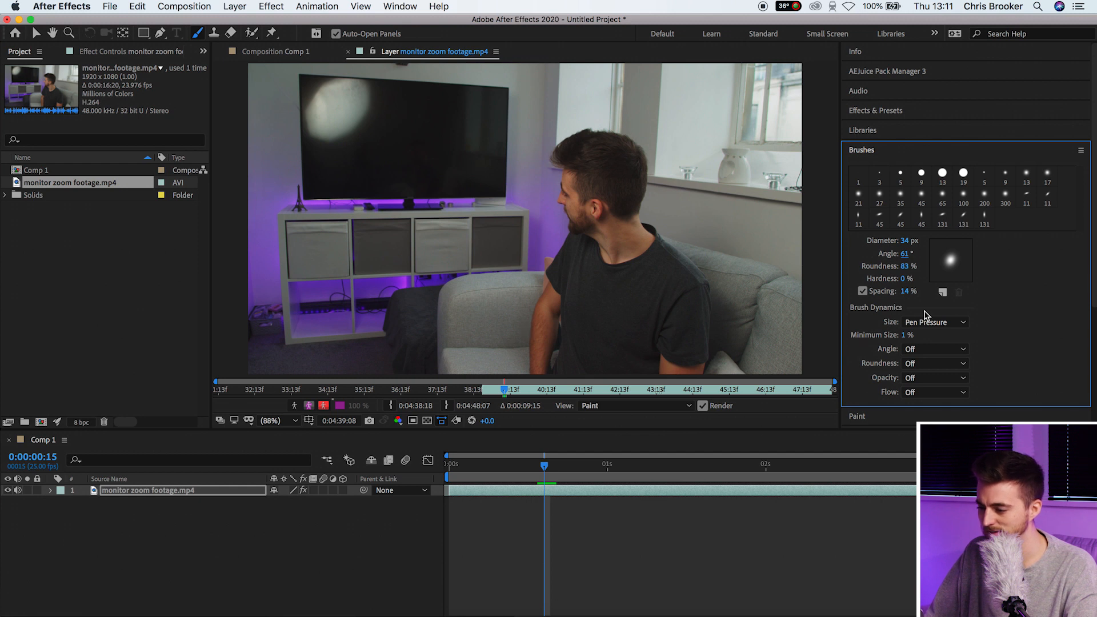
pyautogui.moveTo(898, 279); pyautogui.dragTo(1023, 273)
pyautogui.moveTo(539, 355)
pyautogui.mouseDown()
pyautogui.moveTo(544, 315)
pyautogui.moveTo(649, 153)
pyautogui.mouseUp()
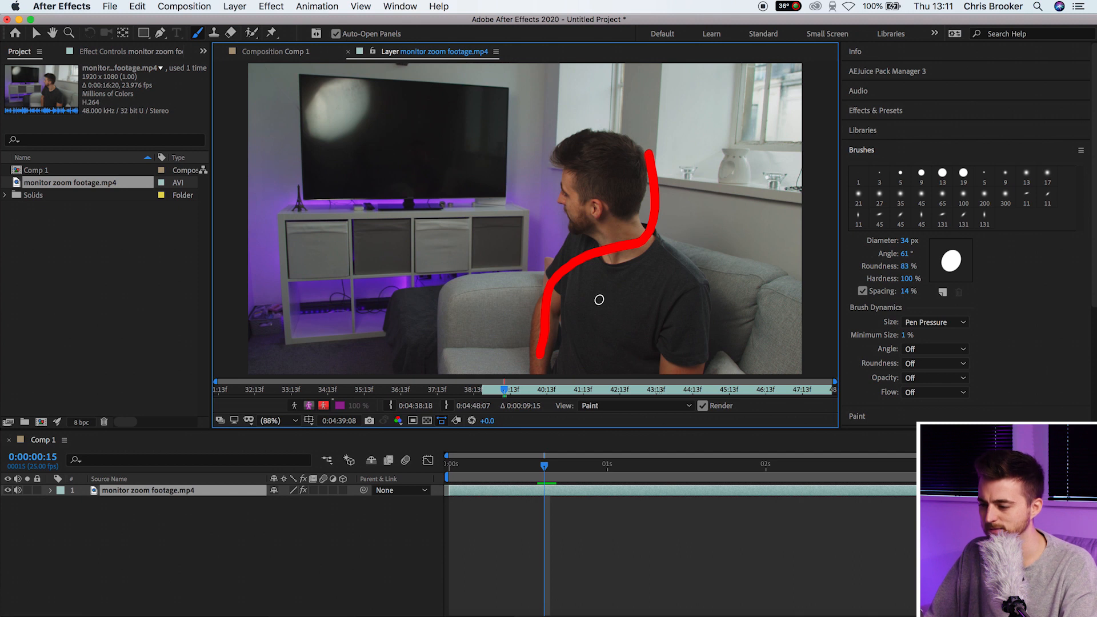
pyautogui.press('cmd+z')
pyautogui.moveTo(904, 241); pyautogui.dragTo(902, 243)
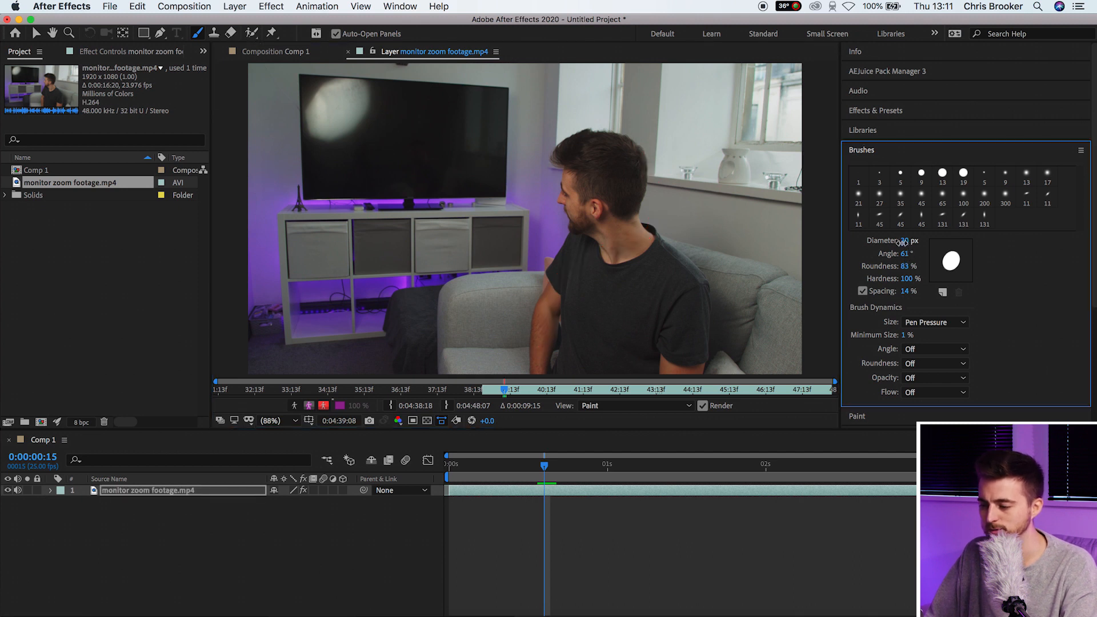
pyautogui.moveTo(530, 359)
pyautogui.mouseDown()
pyautogui.moveTo(525, 287)
pyautogui.moveTo(572, 246)
pyautogui.moveTo(582, 176)
pyautogui.mouseUp()
pyautogui.press('super+z')
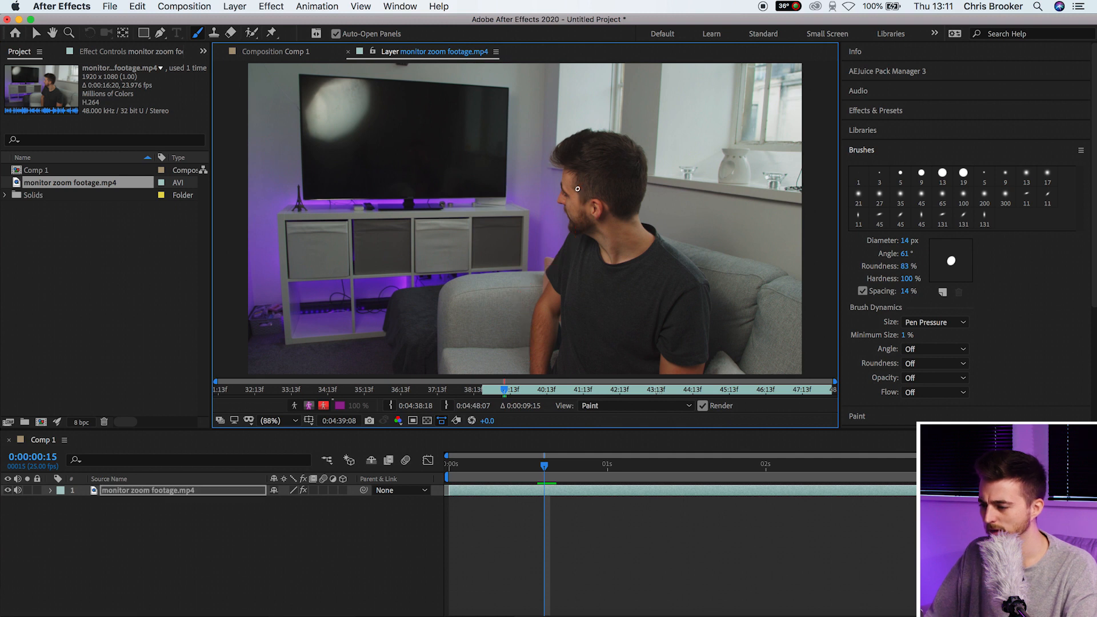
# Bring up the Paint settings and the foreground colour picker
pyautogui.click(901, 150)
pyautogui.click(878, 170)
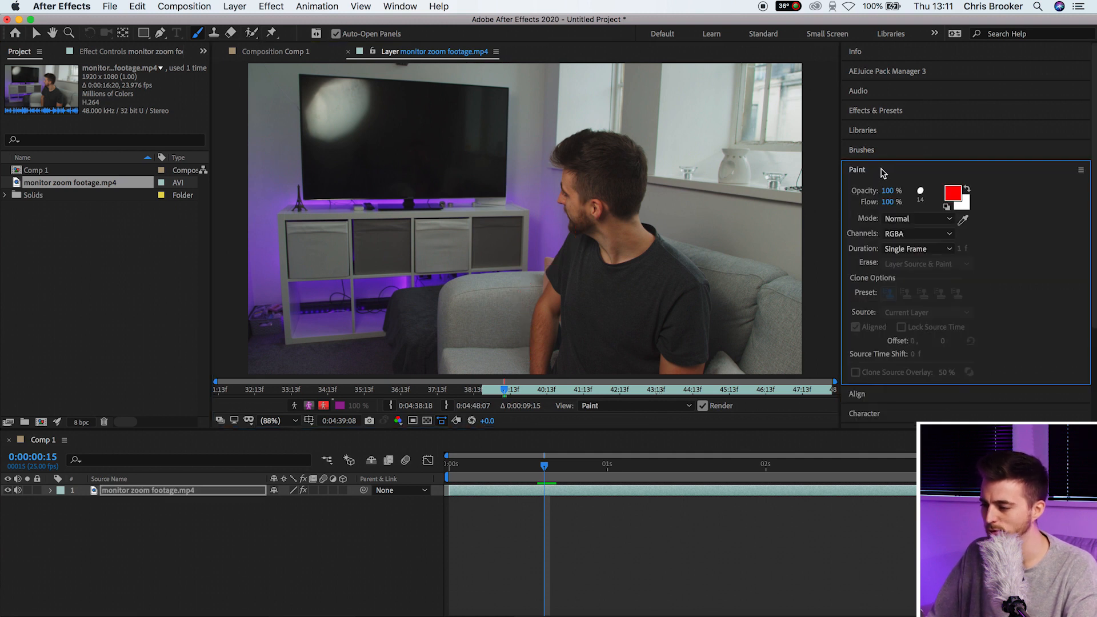
pyautogui.click(952, 193)
# Set the paint colour to FFFFFF, paint a white arm stroke, and move to 0:00:01:08
pyautogui.write('ffffff')
pyautogui.click(297, 102)
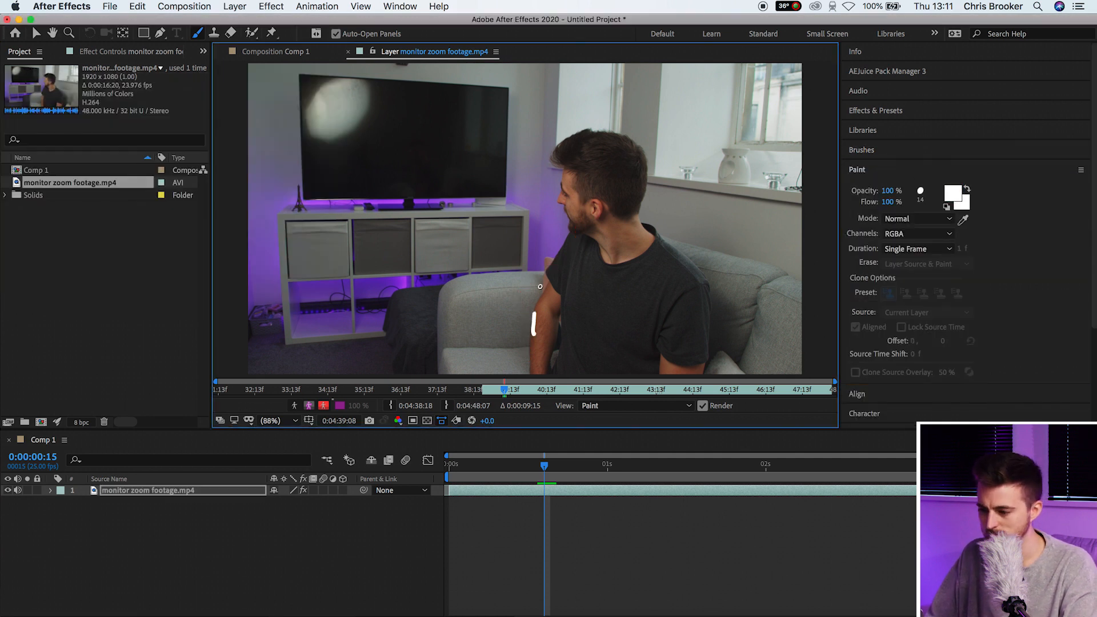
pyautogui.moveTo(533, 335); pyautogui.dragTo(574, 131)
pyautogui.moveTo(544, 465); pyautogui.dragTo(665, 466)
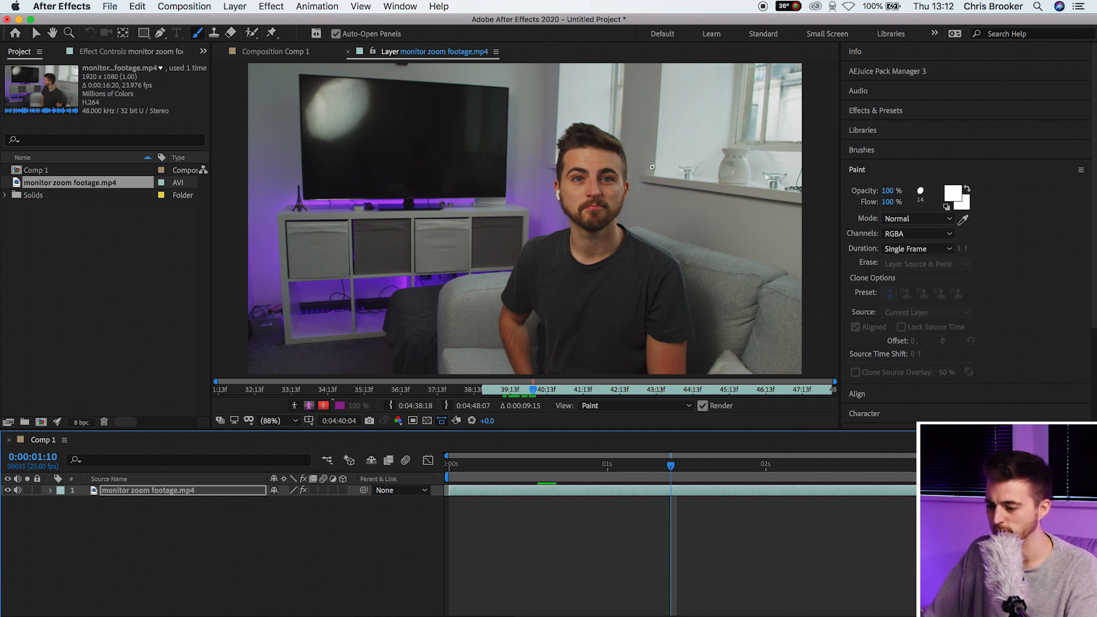
pyautogui.moveTo(660, 468)
pyautogui.mouseDown()
pyautogui.moveTo(563, 469)
pyautogui.moveTo(658, 467)
pyautogui.mouseUp()
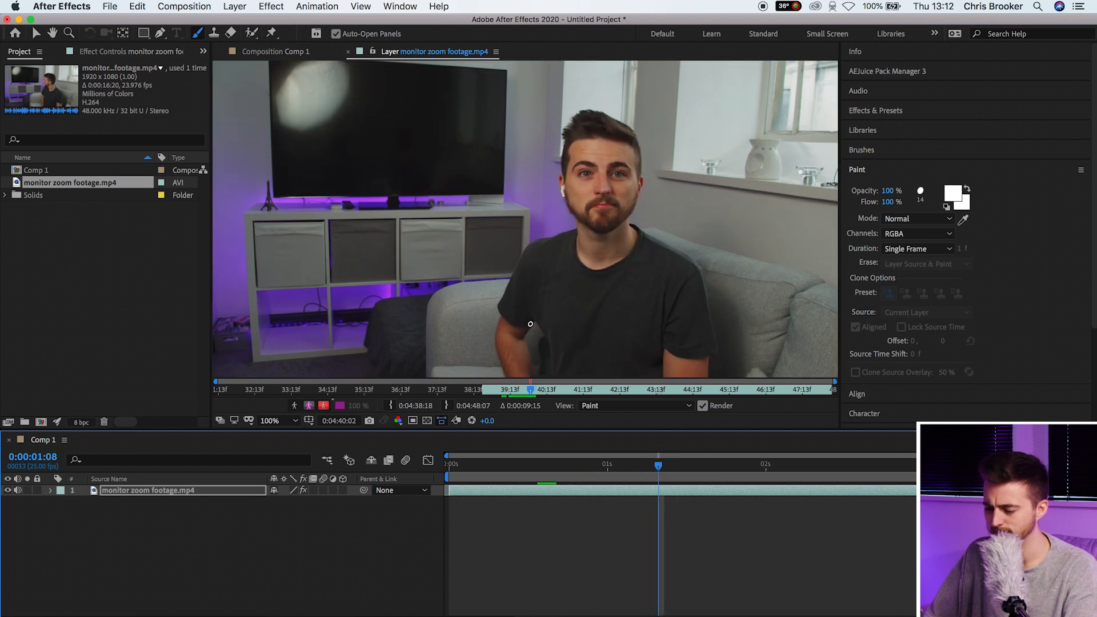
# Zoom the viewer in on the arm, zoom the timeline, and move to 0:00:01:10
pyautogui.scroll(4, 537, 320)
pyautogui.moveTo(512, 218)
pyautogui.mouseDown()
pyautogui.moveTo(534, 275)
pyautogui.moveTo(515, 236)
pyautogui.moveTo(512, 254)
pyautogui.mouseUp()
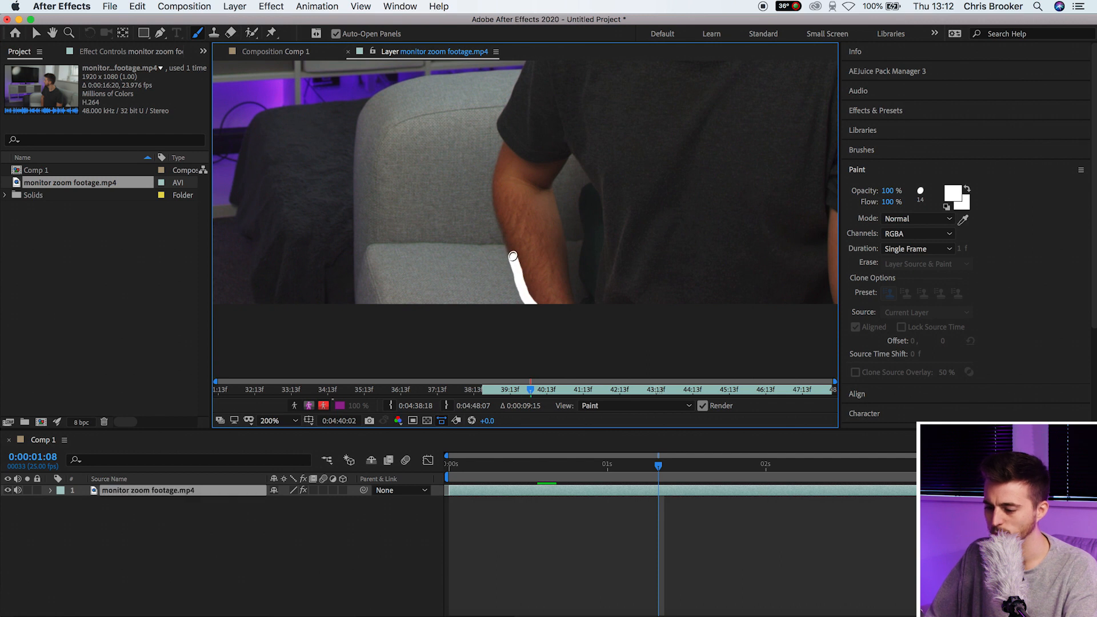
pyautogui.click(685, 520)
pyautogui.press('=')
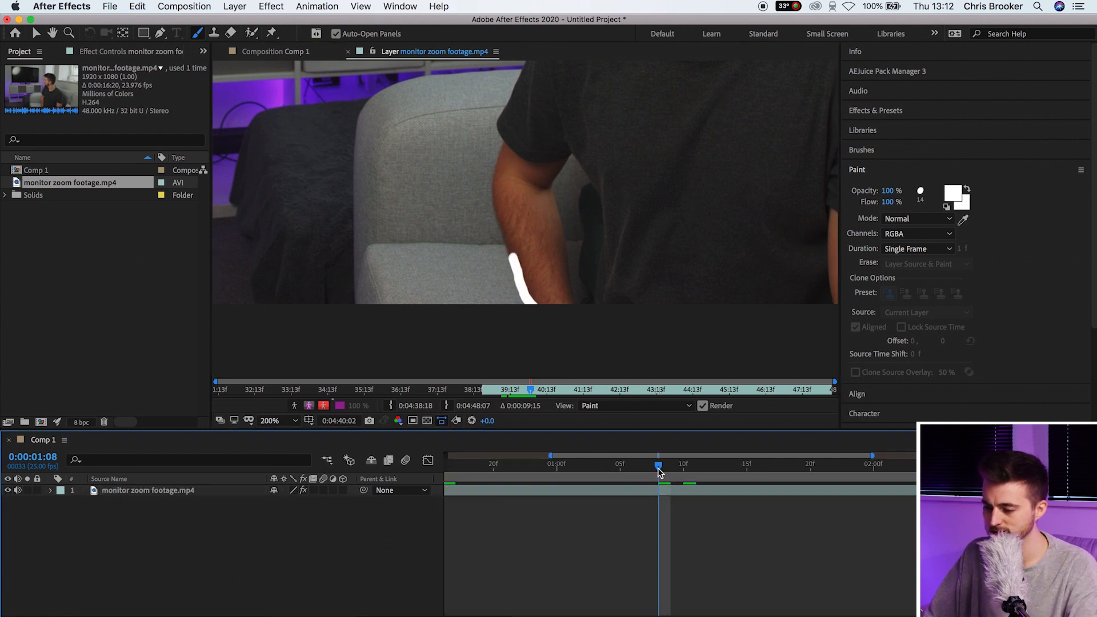
pyautogui.moveTo(658, 467); pyautogui.dragTo(683, 465)
# Paint white single-frame strokes along the arm, elbow to shoulder, on consecutive frames
pyautogui.moveTo(536, 305); pyautogui.dragTo(515, 254)
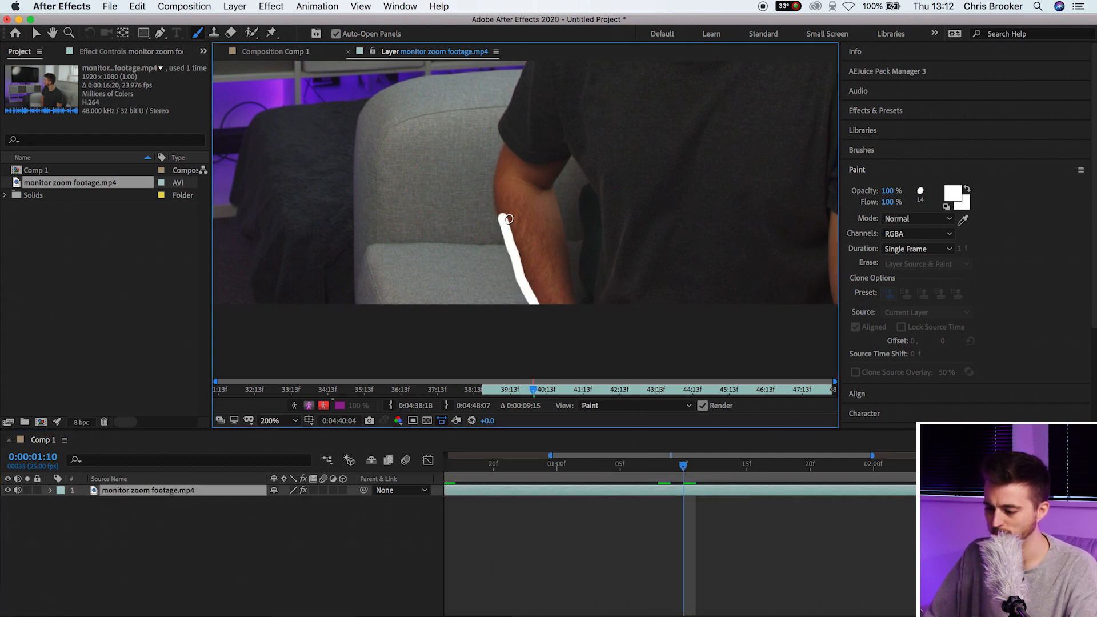
pyautogui.click(691, 469)
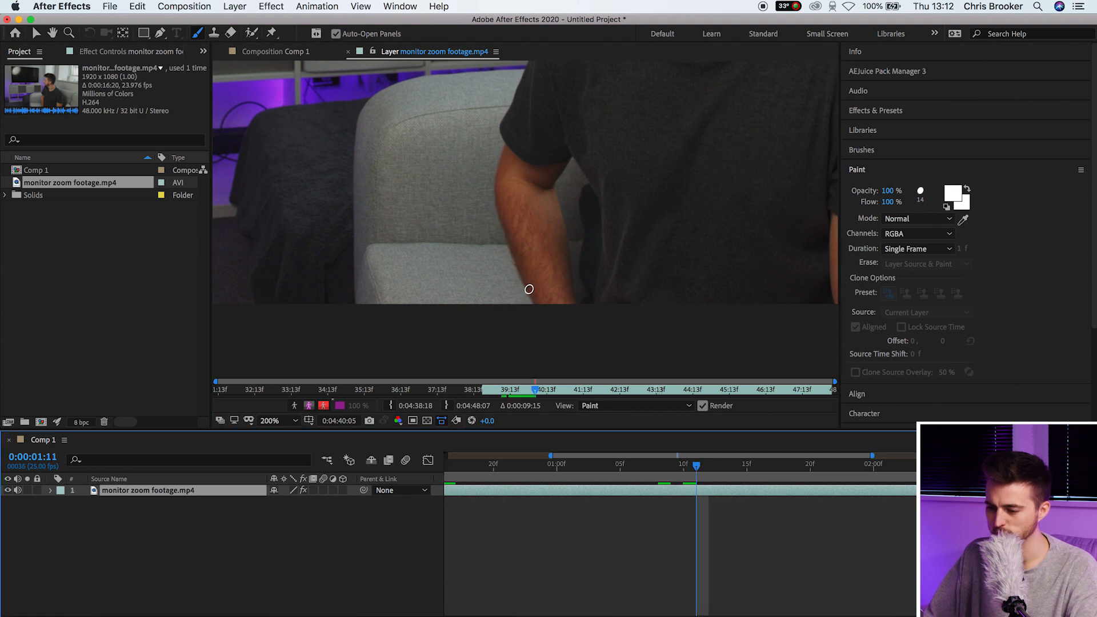
pyautogui.moveTo(528, 289); pyautogui.dragTo(489, 202)
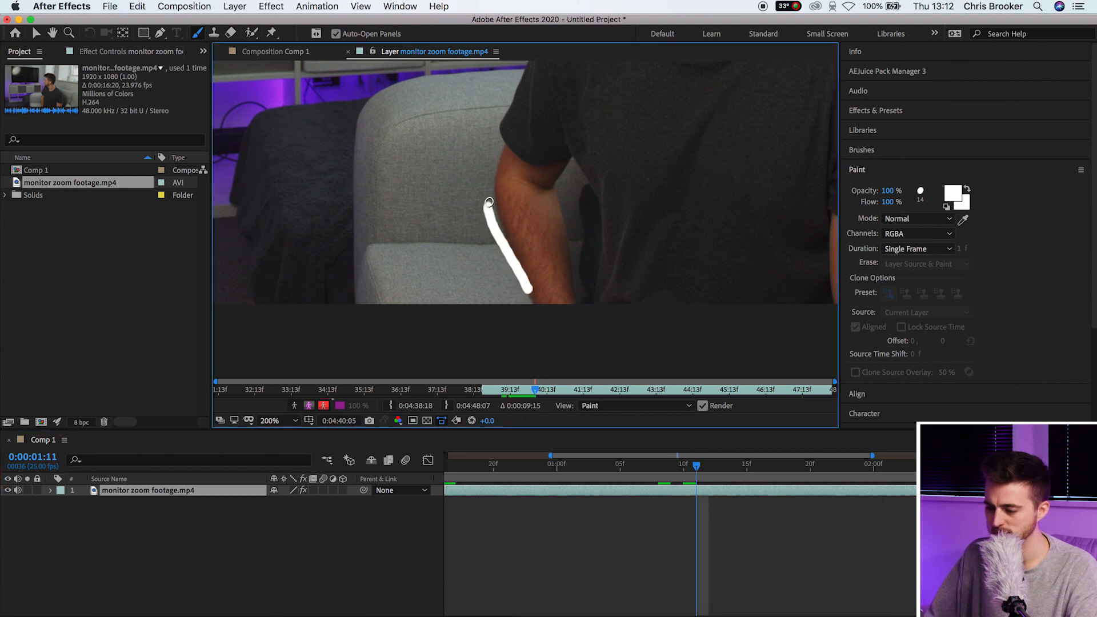
pyautogui.click(706, 466)
pyautogui.moveTo(512, 246)
pyautogui.mouseDown()
pyautogui.moveTo(477, 164)
pyautogui.moveTo(508, 136)
pyautogui.mouseUp()
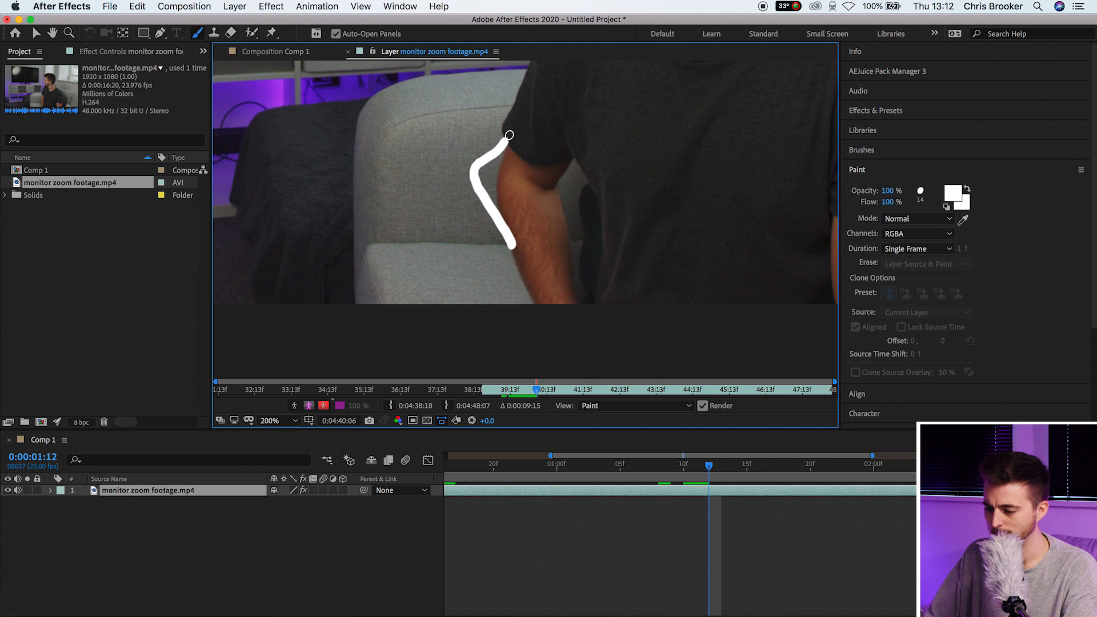
pyautogui.click(717, 463)
pyautogui.moveTo(500, 206); pyautogui.dragTo(520, 85)
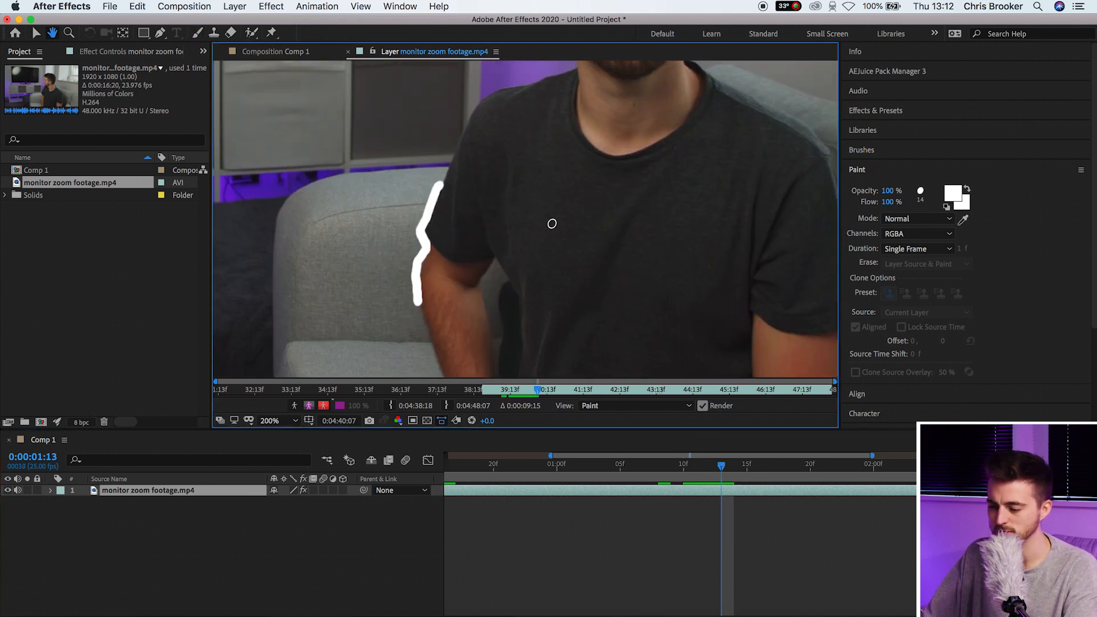
pyautogui.click(735, 476)
pyautogui.moveTo(429, 250)
pyautogui.mouseDown()
pyautogui.moveTo(416, 229)
pyautogui.moveTo(464, 131)
pyautogui.mouseUp()
pyautogui.click(739, 475)
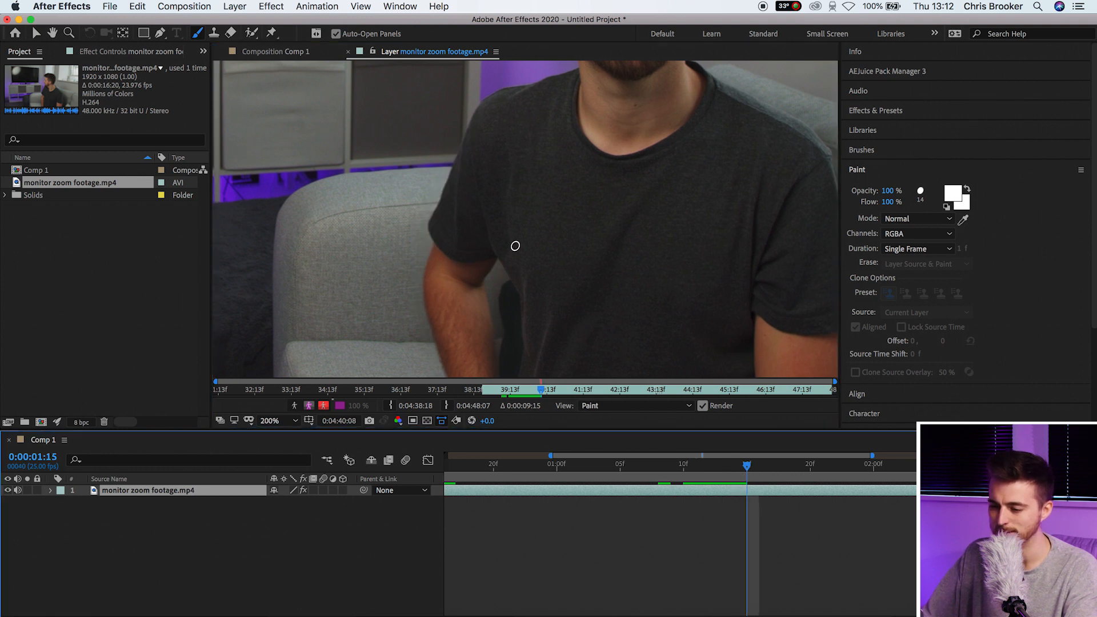
pyautogui.moveTo(447, 186)
pyautogui.mouseDown()
pyautogui.moveTo(479, 98)
pyautogui.moveTo(528, 77)
pyautogui.mouseUp()
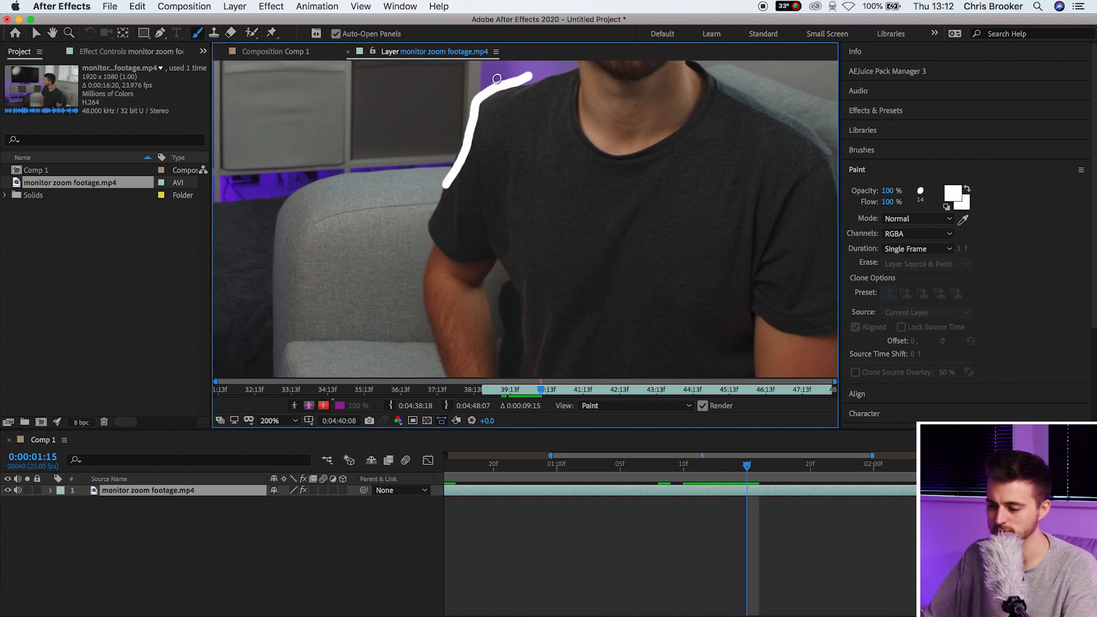
# Trace the shoulder and head outline with white strokes, one per frame
pyautogui.moveTo(616, 94); pyautogui.dragTo(477, 216)
pyautogui.click(758, 476)
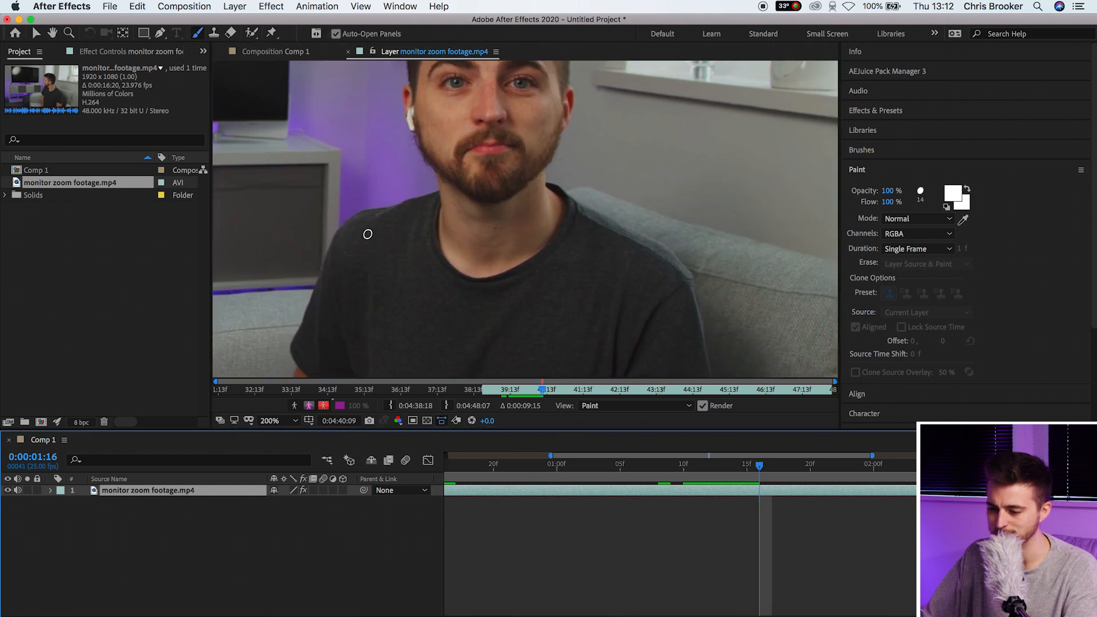
pyautogui.moveTo(337, 240)
pyautogui.mouseDown()
pyautogui.moveTo(354, 212)
pyautogui.moveTo(445, 175)
pyautogui.moveTo(474, 306)
pyautogui.mouseUp()
pyautogui.click(766, 465)
pyautogui.click(784, 465)
pyautogui.moveTo(458, 318)
pyautogui.mouseDown()
pyautogui.moveTo(441, 264)
pyautogui.moveTo(449, 138)
pyautogui.mouseUp()
pyautogui.click(797, 465)
pyautogui.moveTo(437, 197); pyautogui.dragTo(557, 92)
pyautogui.click(809, 465)
pyautogui.moveTo(456, 135)
pyautogui.mouseDown()
pyautogui.moveTo(610, 150)
pyautogui.moveTo(607, 298)
pyautogui.moveTo(604, 279)
pyautogui.moveTo(715, 369)
pyautogui.mouseUp()
pyautogui.click(822, 466)
pyautogui.click(835, 472)
pyautogui.moveTo(715, 369); pyautogui.dragTo(413, 205)
pyautogui.click(847, 468)
pyautogui.moveTo(363, 171); pyautogui.dragTo(448, 335)
pyautogui.click(859, 464)
pyautogui.moveTo(406, 192); pyautogui.dragTo(441, 344)
# Paint white strokes down the arm on the frames up to 0:00:02:01
pyautogui.moveTo(502, 285); pyautogui.dragTo(489, 186)
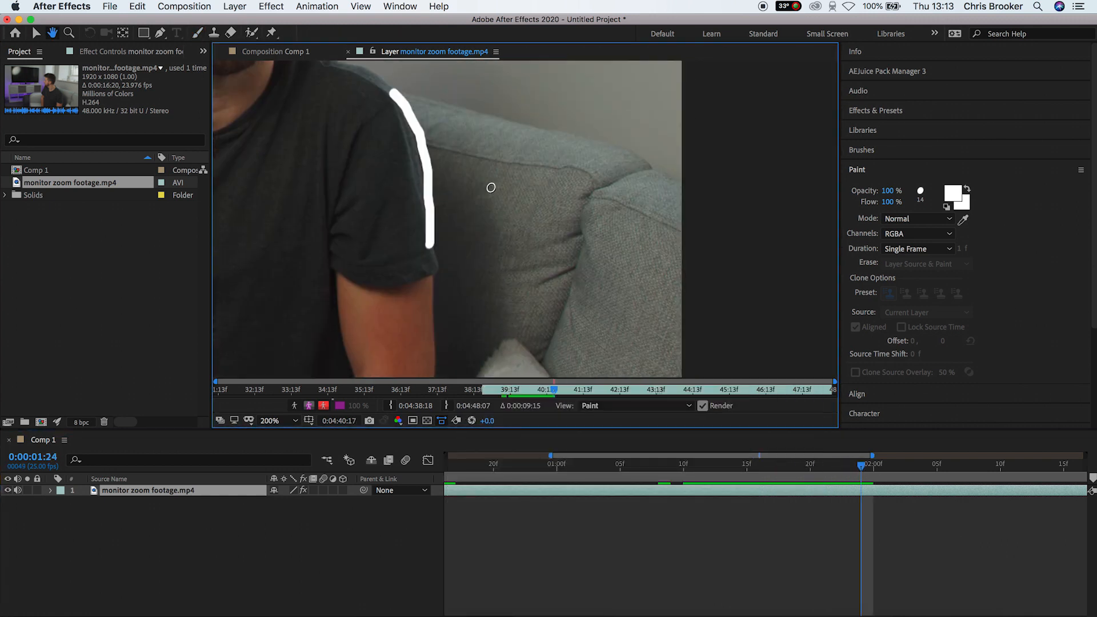
pyautogui.click(873, 464)
pyautogui.moveTo(423, 181); pyautogui.dragTo(431, 328)
pyautogui.click(886, 465)
pyautogui.moveTo(440, 250); pyautogui.dragTo(439, 375)
pyautogui.moveTo(492, 342); pyautogui.dragTo(474, 169)
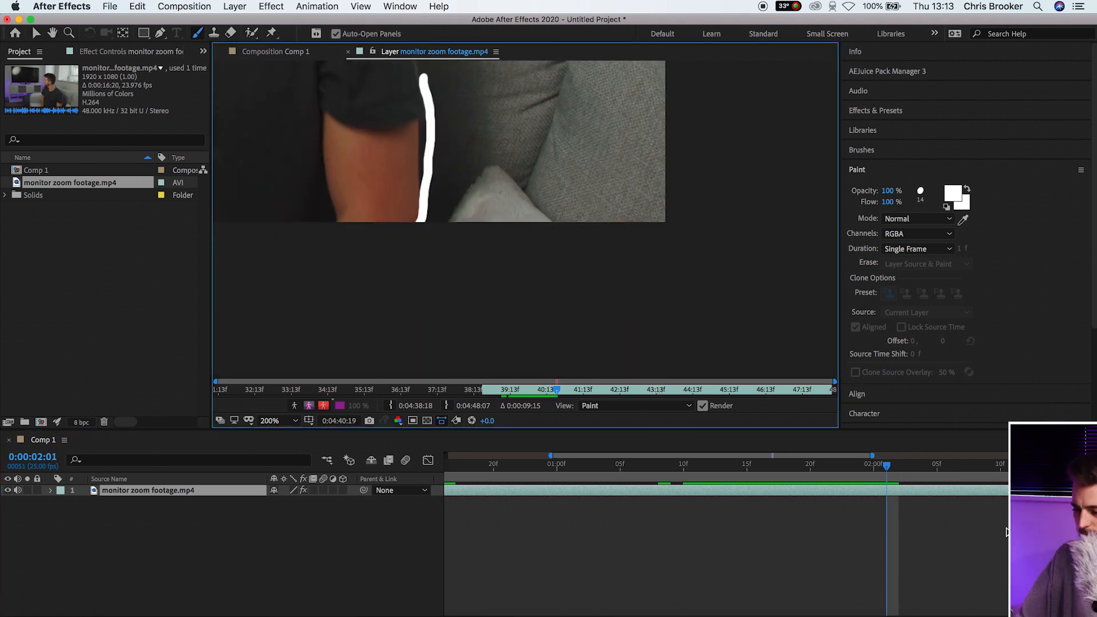
pyautogui.click(888, 467)
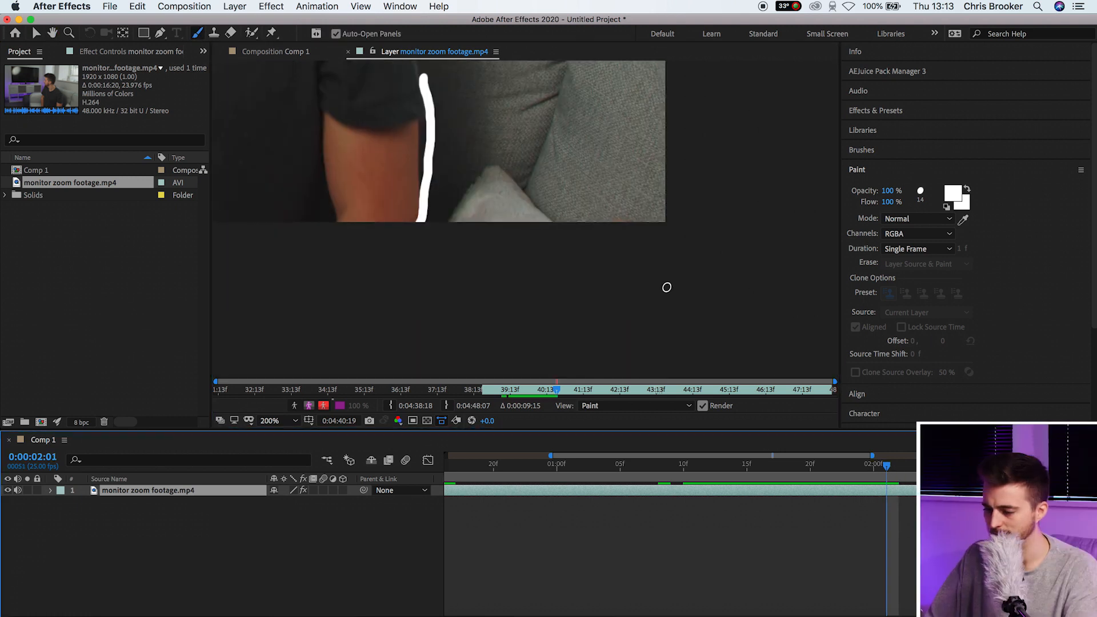
pyautogui.click(898, 465)
pyautogui.click(420, 189)
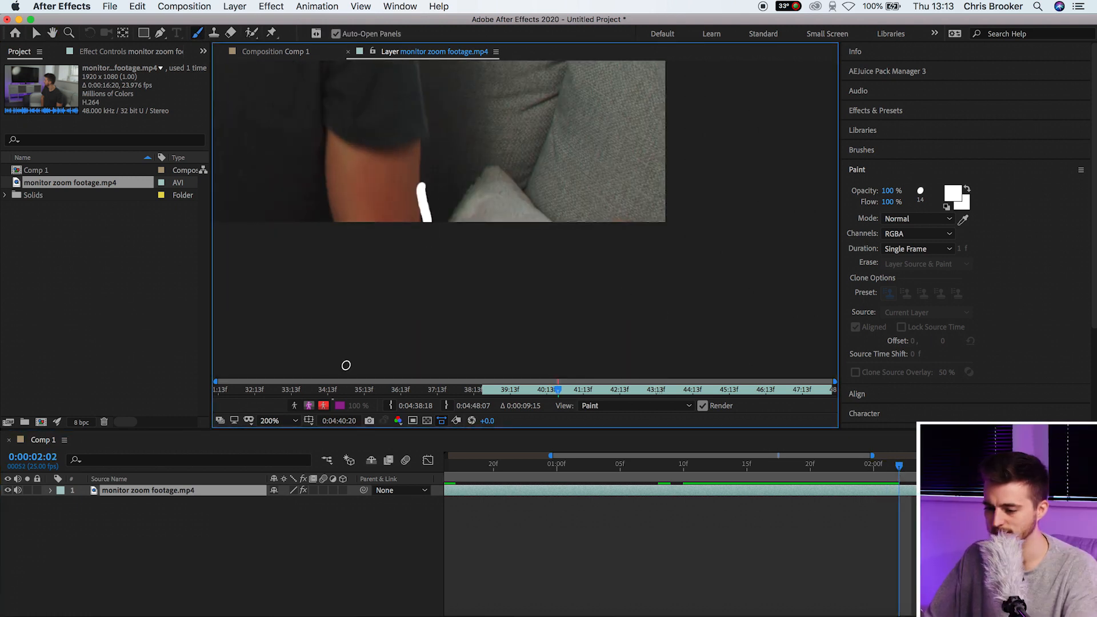
# Set the viewer zoom to Fit and play back the white strokes from 0:00:01:10
pyautogui.click(295, 421)
pyautogui.click(300, 191)
pyautogui.moveTo(898, 466); pyautogui.dragTo(650, 490)
pyautogui.press('space')
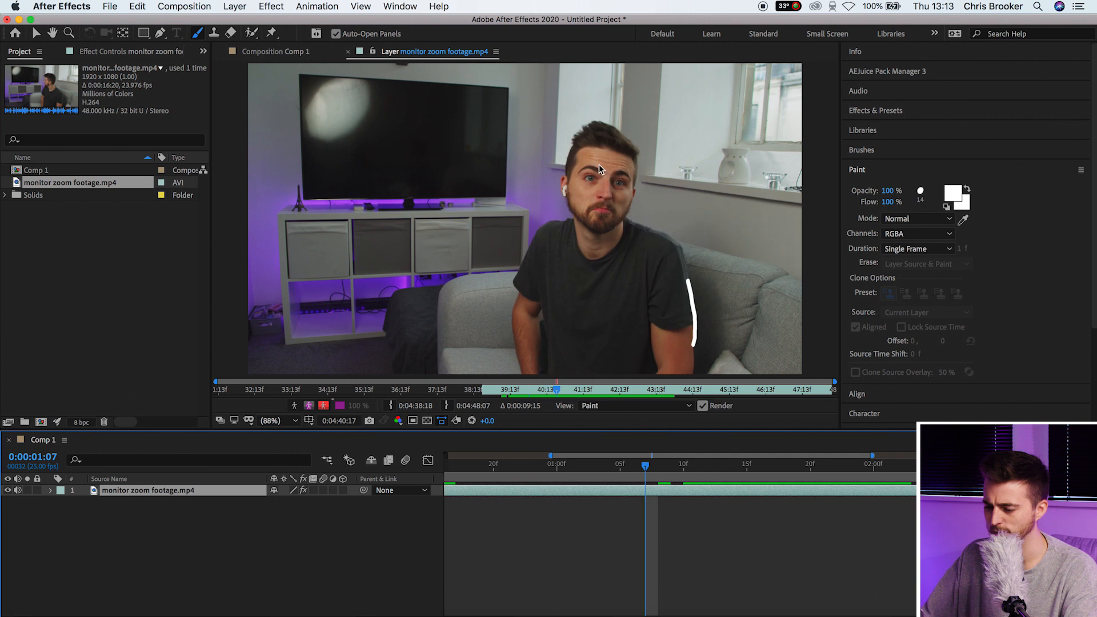
pyautogui.moveTo(737, 469); pyautogui.dragTo(688, 466)
pyautogui.press('space')
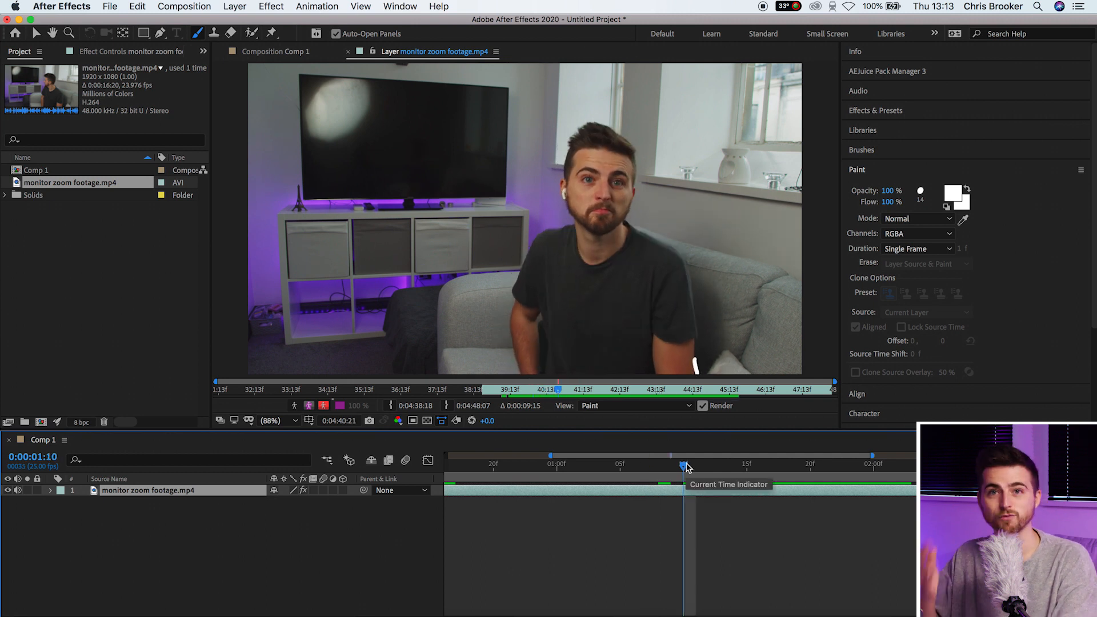
pyautogui.moveTo(687, 468)
pyautogui.mouseDown()
pyautogui.moveTo(758, 472)
pyautogui.moveTo(728, 478)
pyautogui.moveTo(797, 473)
pyautogui.mouseUp()
# Change the paint foreground colour to orange
pyautogui.click(952, 195)
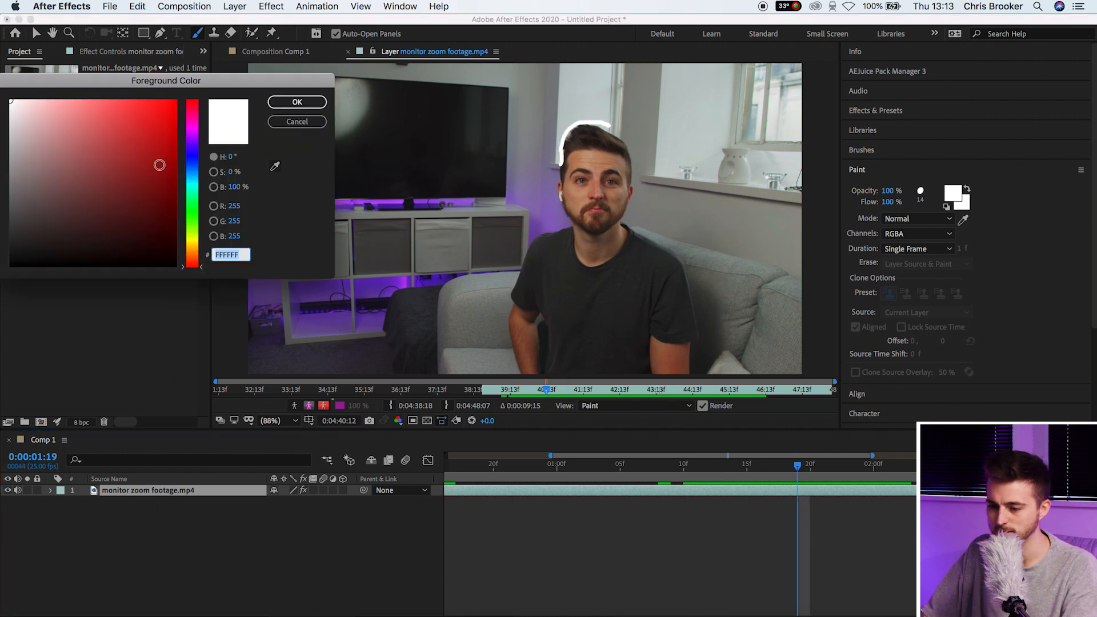
pyautogui.moveTo(198, 226); pyautogui.dragTo(197, 238)
pyautogui.click(169, 95)
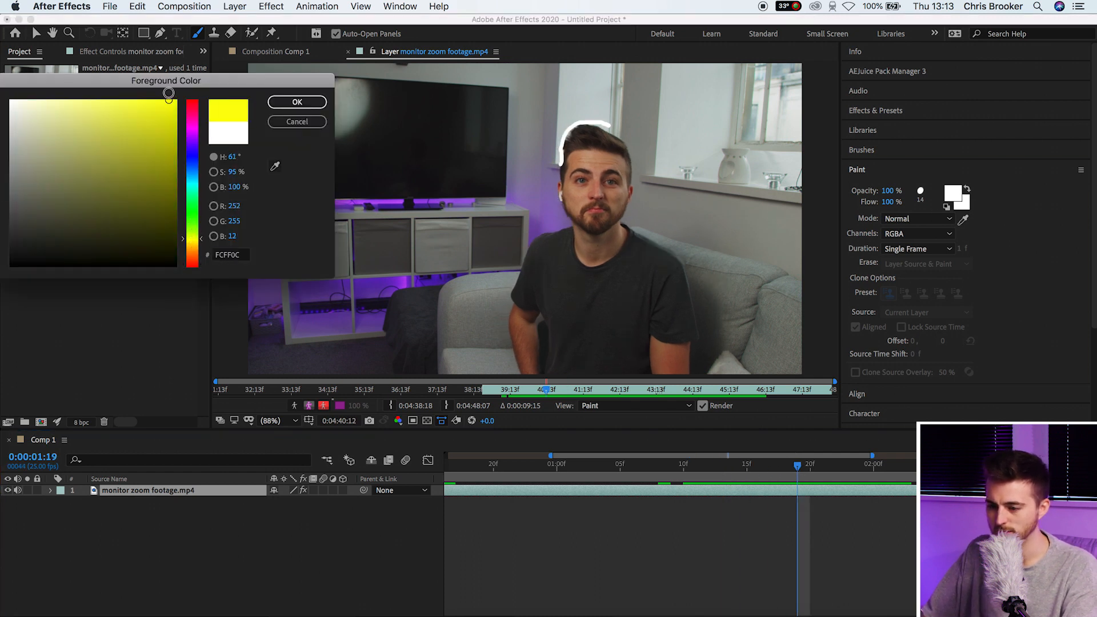
pyautogui.moveTo(181, 190); pyautogui.dragTo(181, 131)
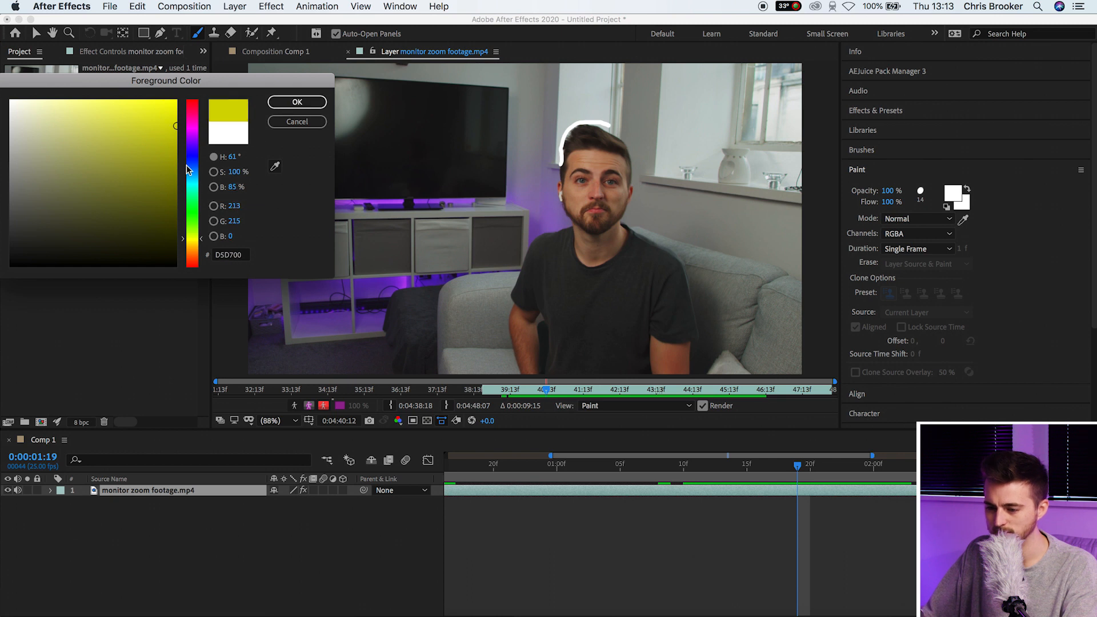
pyautogui.click(184, 248)
pyautogui.click(297, 102)
# Return to frame 0:00:01:13, zoom in on the arm, and step to the next frame
pyautogui.click(776, 465)
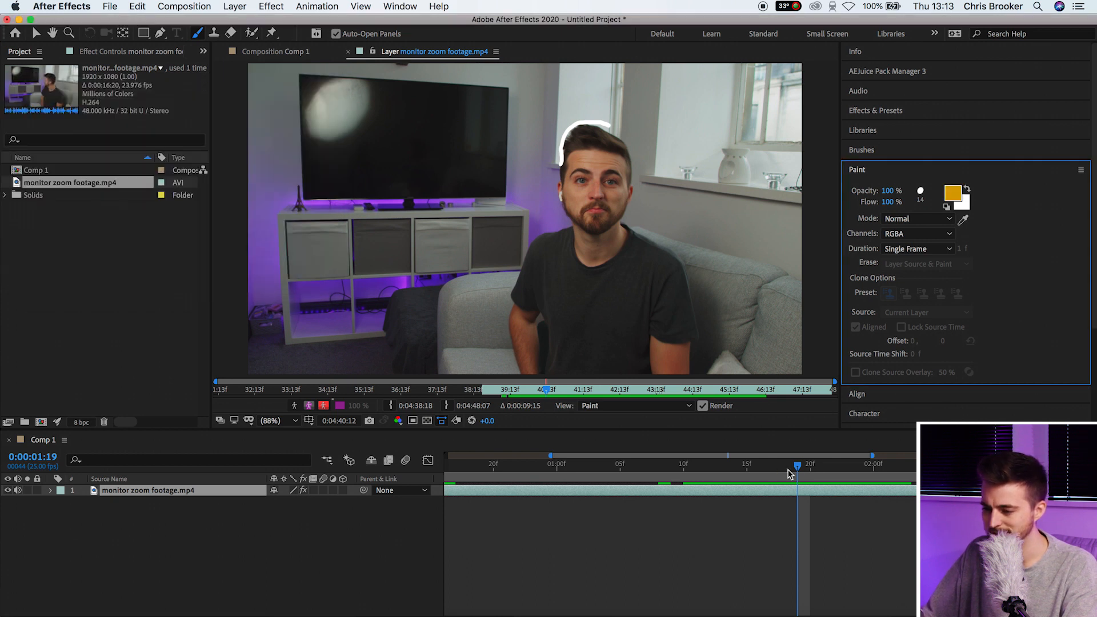
pyautogui.moveTo(768, 469); pyautogui.dragTo(726, 471)
pyautogui.scroll(1, 516, 352)
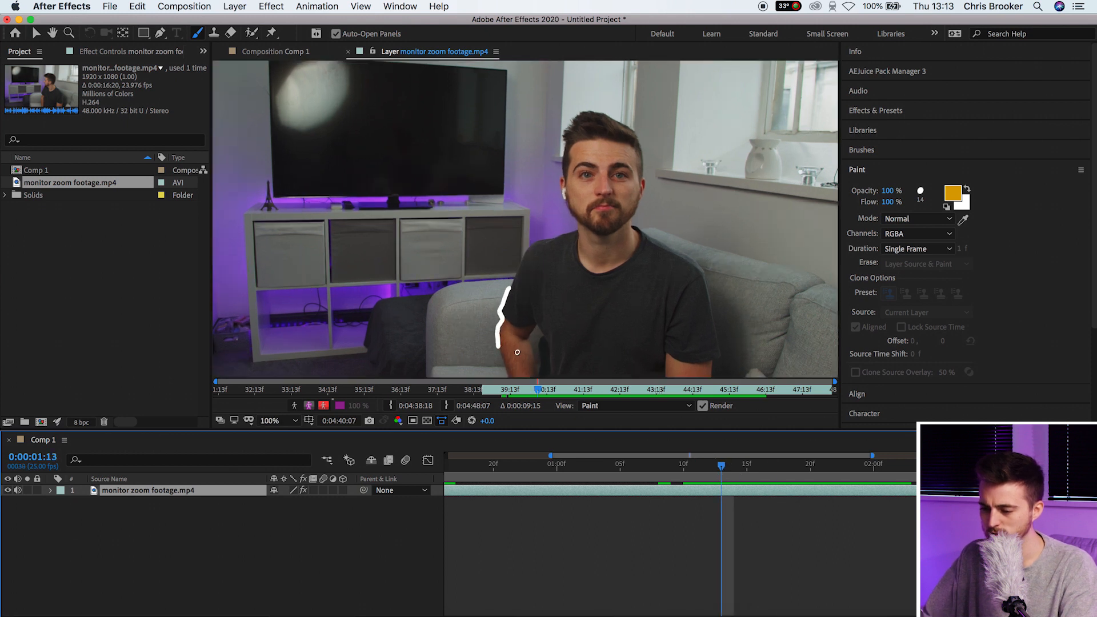
pyautogui.scroll(2, 593, 282)
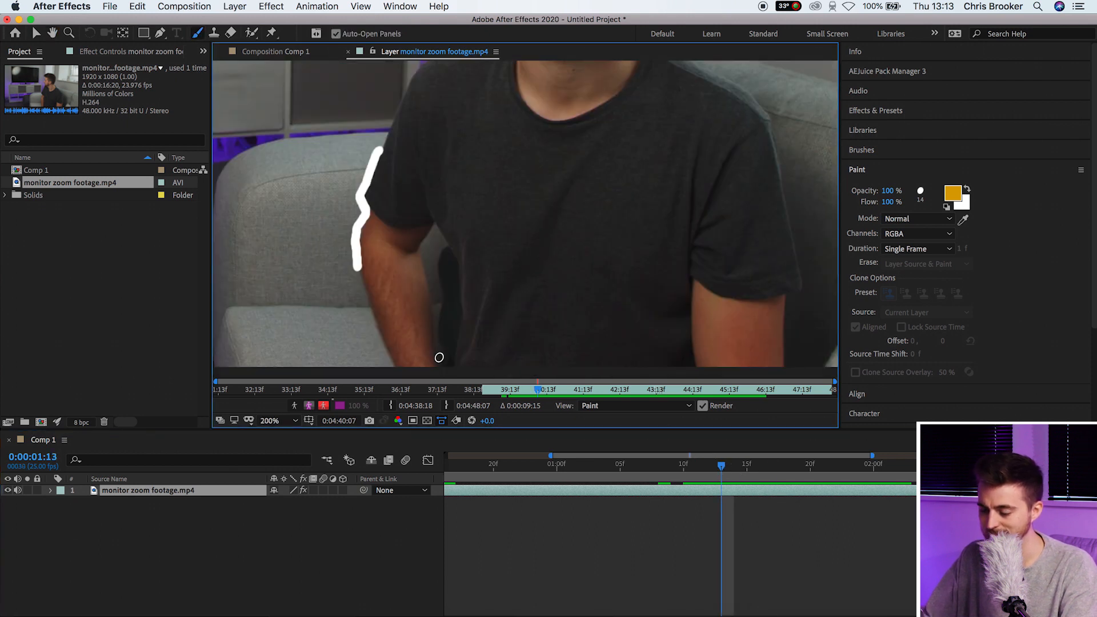
pyautogui.press('pagedown')
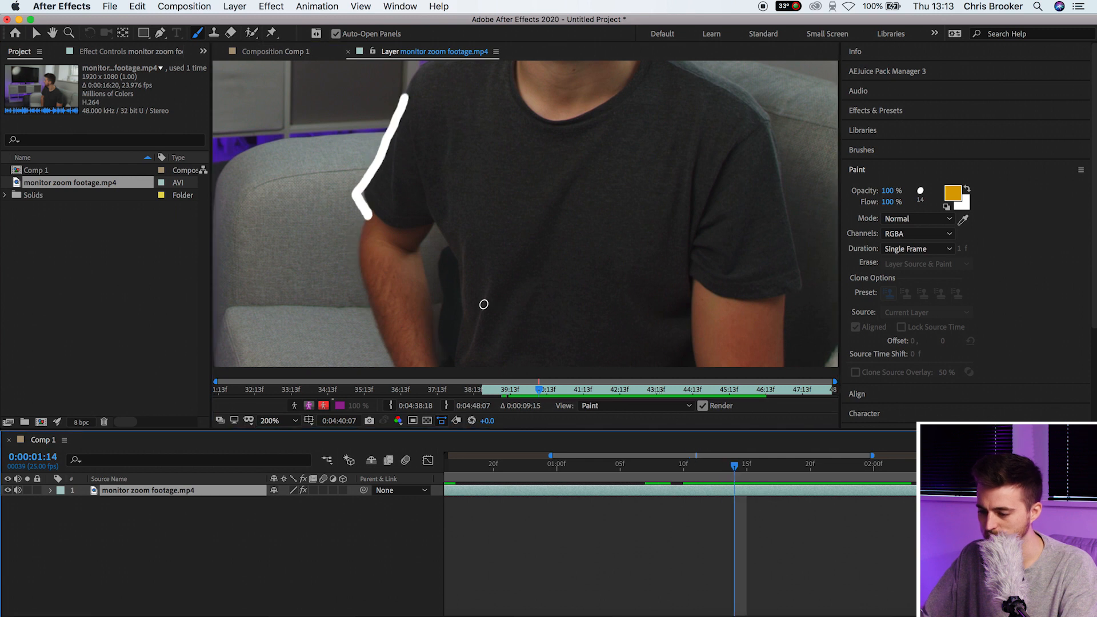
pyautogui.press('pageup')
pyautogui.press('pagedown')
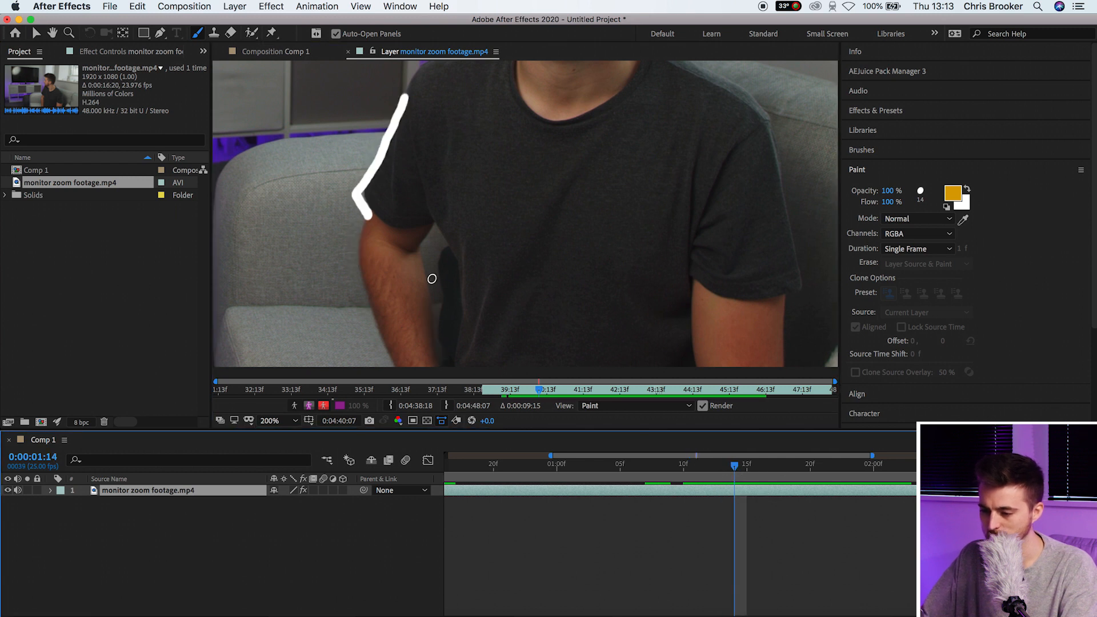
# Paint short orange strokes on the arm on each frame through 0:00:01:17
pyautogui.moveTo(436, 305); pyautogui.dragTo(427, 271)
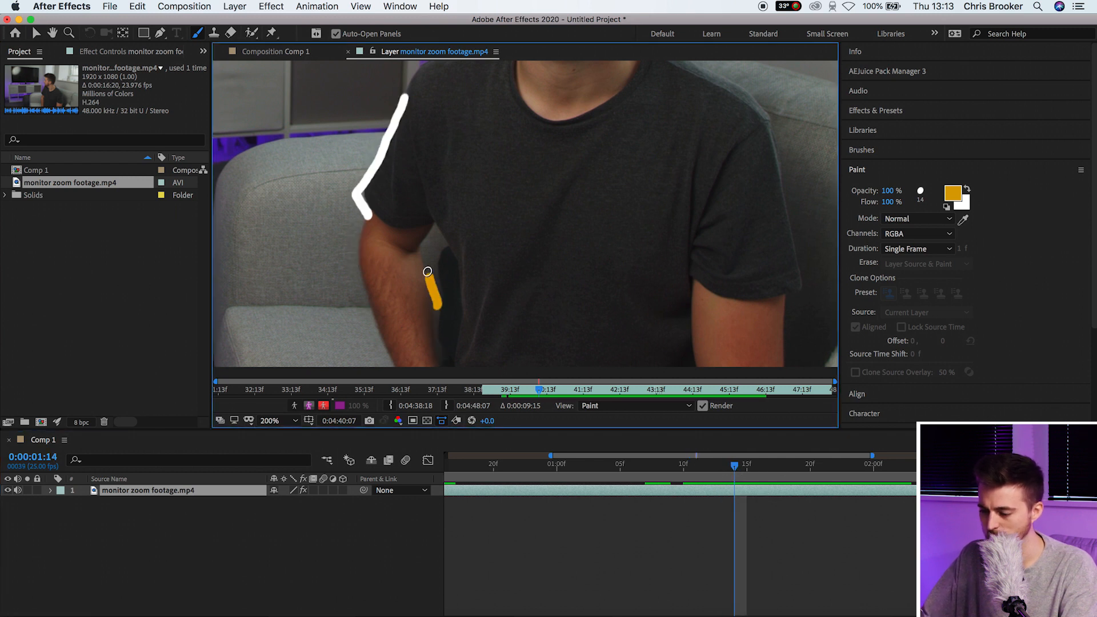
pyautogui.press('pagedown')
pyautogui.moveTo(425, 260)
pyautogui.mouseDown()
pyautogui.moveTo(458, 270)
pyautogui.moveTo(456, 342)
pyautogui.mouseUp()
pyautogui.rightClick(456, 343)
pyautogui.click(746, 470)
pyautogui.moveTo(745, 469); pyautogui.dragTo(758, 468)
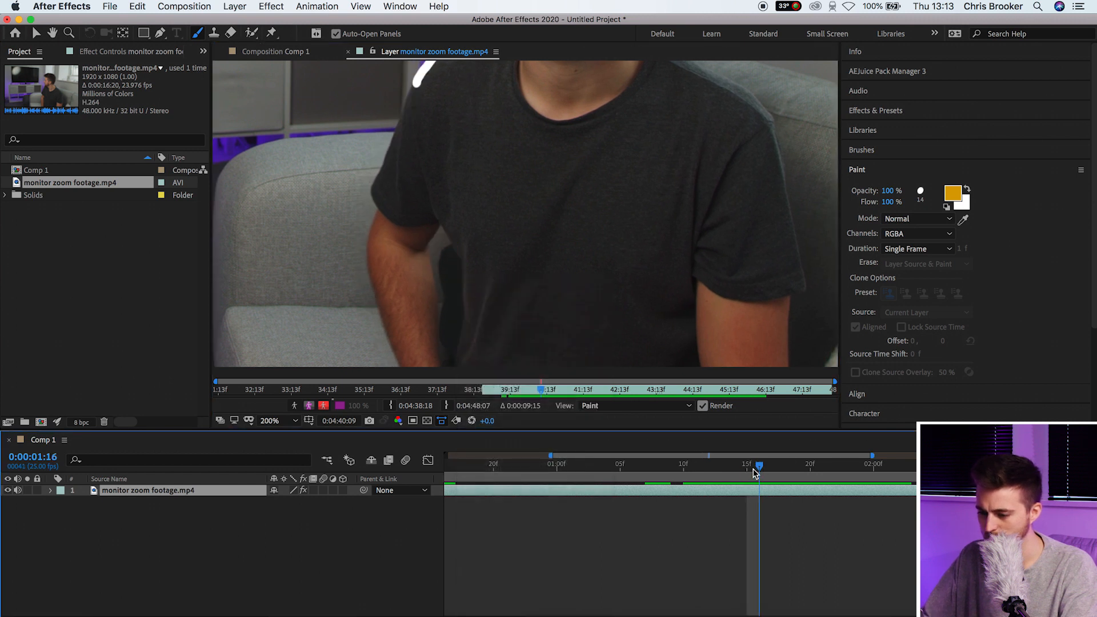
pyautogui.moveTo(457, 309)
pyautogui.mouseDown()
pyautogui.moveTo(445, 357)
pyautogui.moveTo(438, 293)
pyautogui.mouseUp()
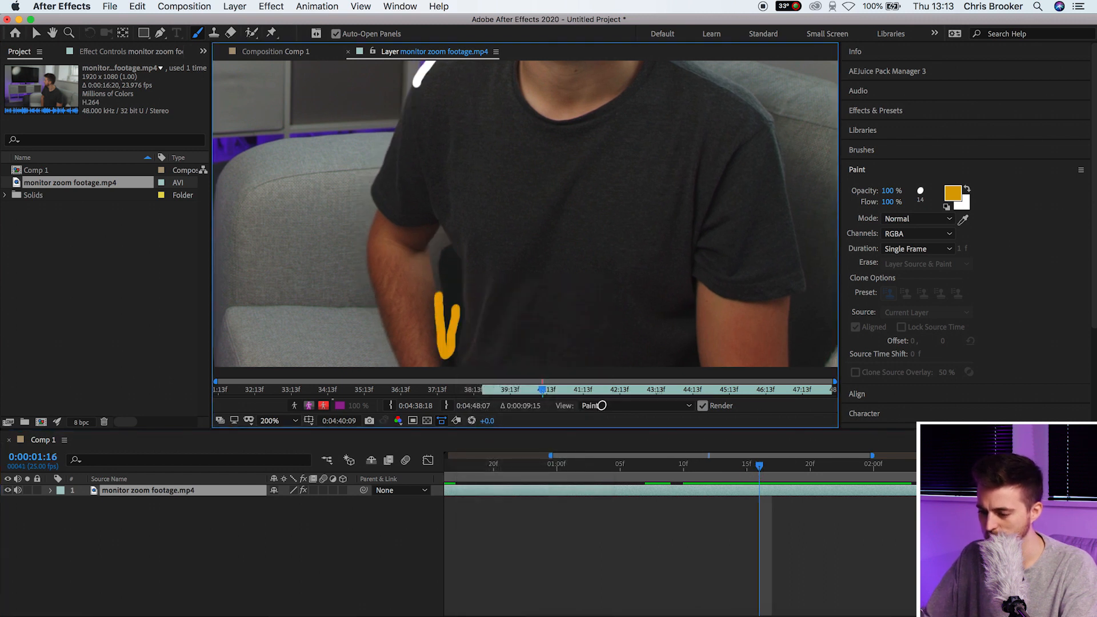
pyautogui.click(773, 473)
pyautogui.moveTo(460, 343)
pyautogui.mouseDown()
pyautogui.moveTo(446, 348)
pyautogui.moveTo(438, 292)
pyautogui.mouseUp()
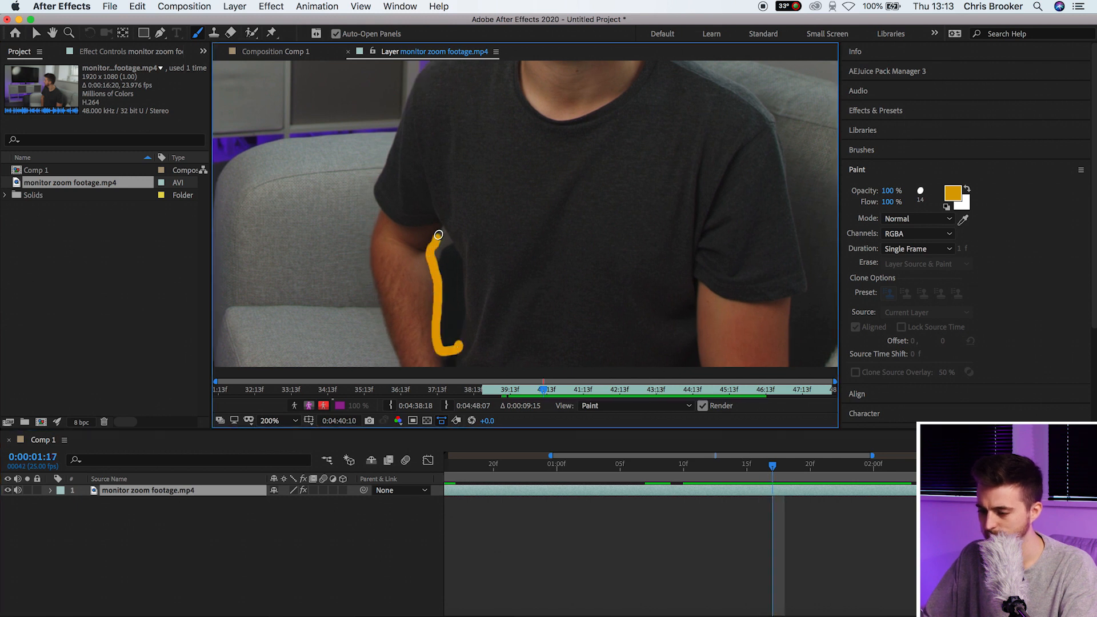
# Review the frames, then paint more orange arm strokes on the following frames
pyautogui.click(683, 472)
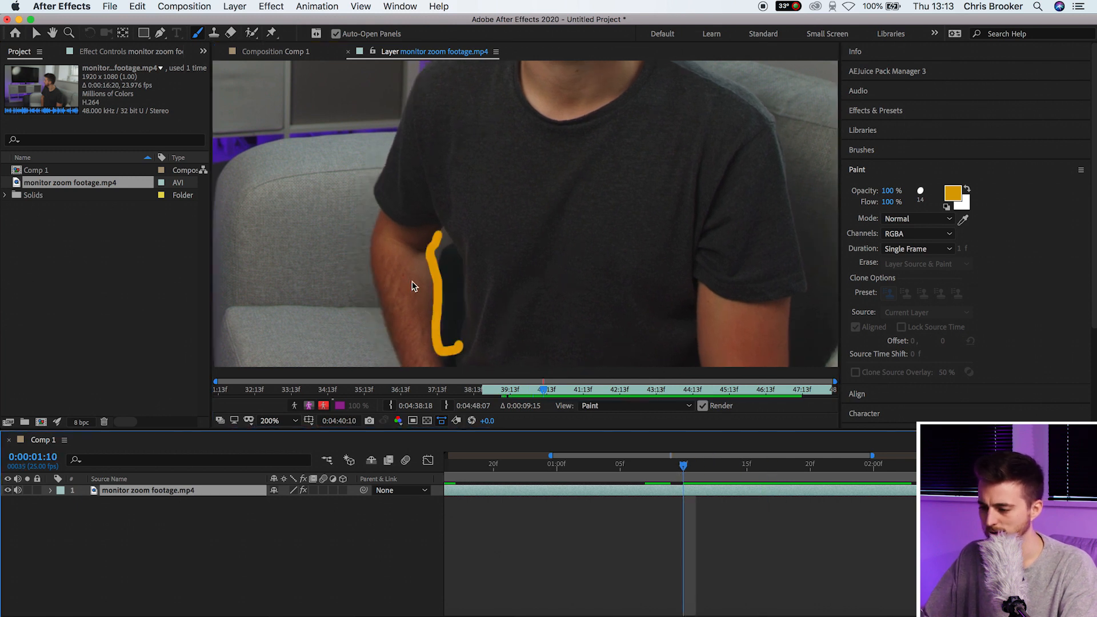
pyautogui.moveTo(793, 469)
pyautogui.mouseDown()
pyautogui.moveTo(714, 465)
pyautogui.moveTo(810, 467)
pyautogui.mouseUp()
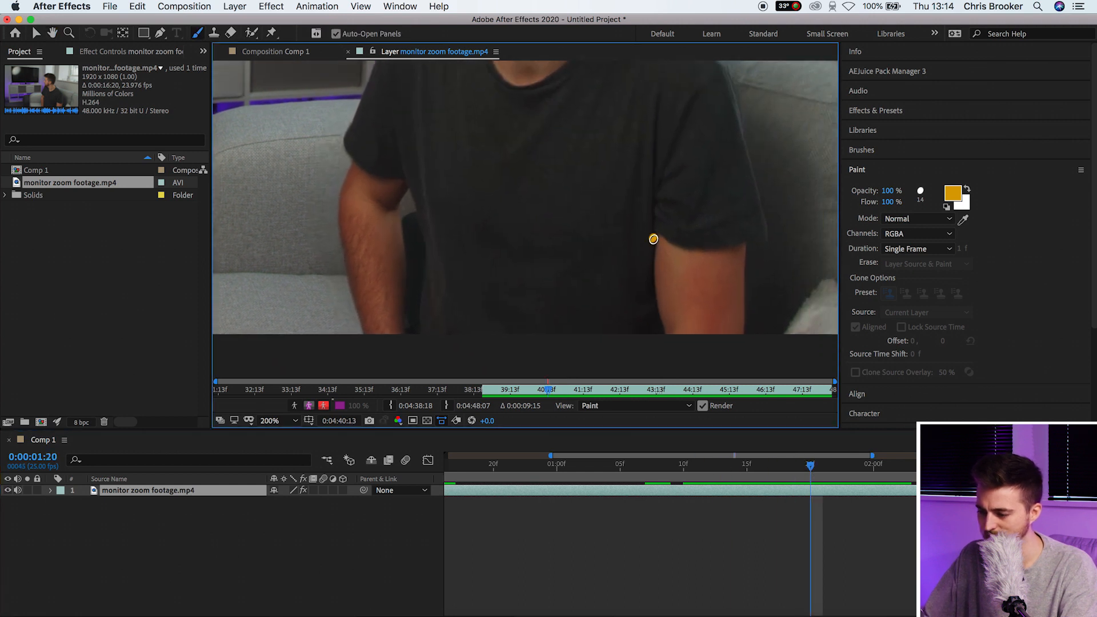
pyautogui.moveTo(811, 462); pyautogui.dragTo(822, 462)
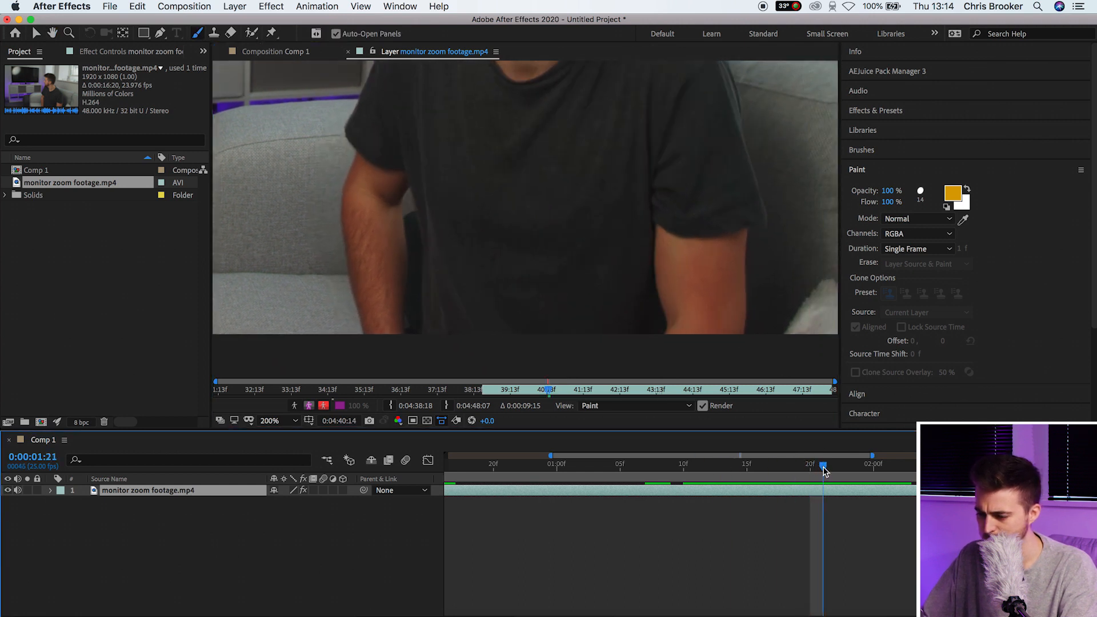
pyautogui.moveTo(658, 298); pyautogui.dragTo(668, 329)
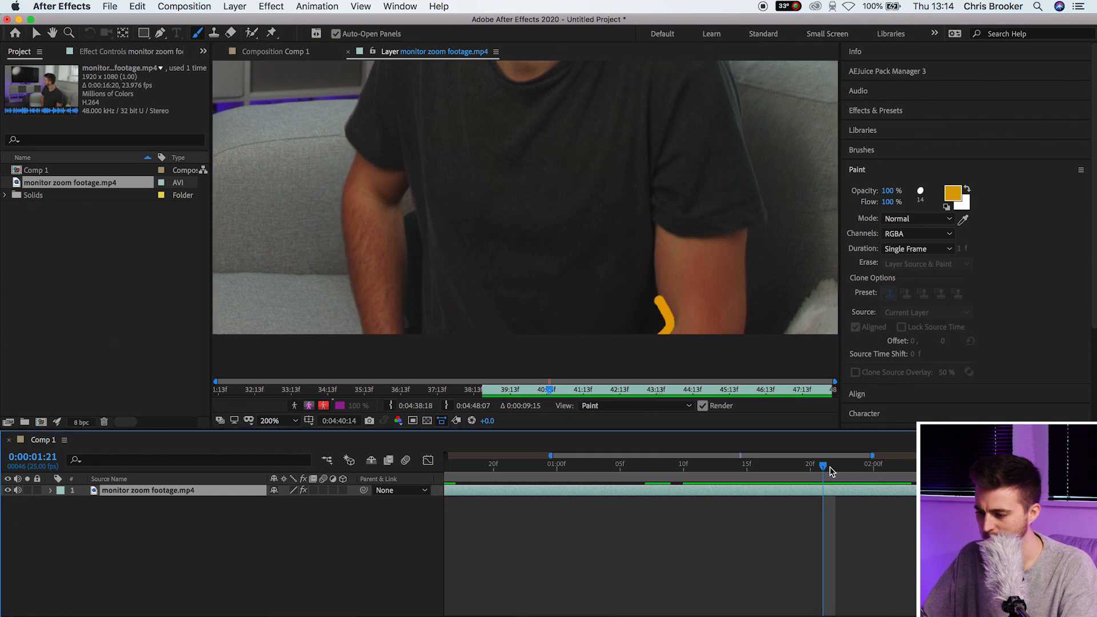
pyautogui.press('pagedown')
pyautogui.moveTo(655, 218); pyautogui.dragTo(651, 231)
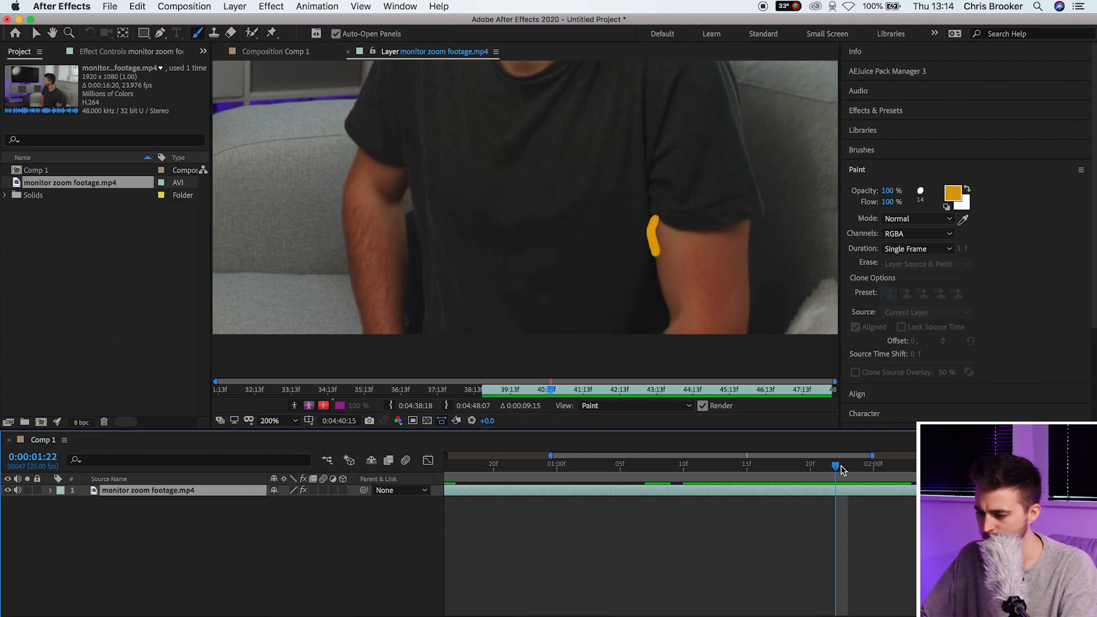
pyautogui.press('pagedown')
pyautogui.moveTo(663, 273); pyautogui.dragTo(657, 331)
# Scrub back and play the orange strokes to review them
pyautogui.click(855, 468)
pyautogui.moveTo(832, 474)
pyautogui.mouseDown()
pyautogui.moveTo(673, 462)
pyautogui.moveTo(769, 474)
pyautogui.moveTo(645, 476)
pyautogui.mouseUp()
pyautogui.press('space')
pyautogui.press('space')
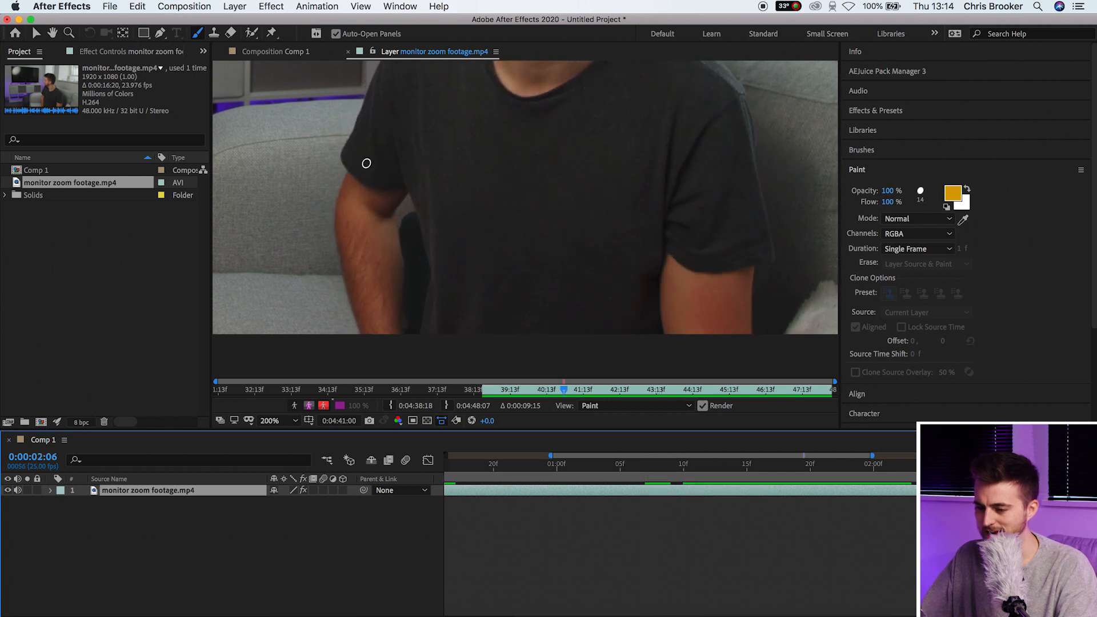
pyautogui.moveTo(419, 216); pyautogui.dragTo(450, 331)
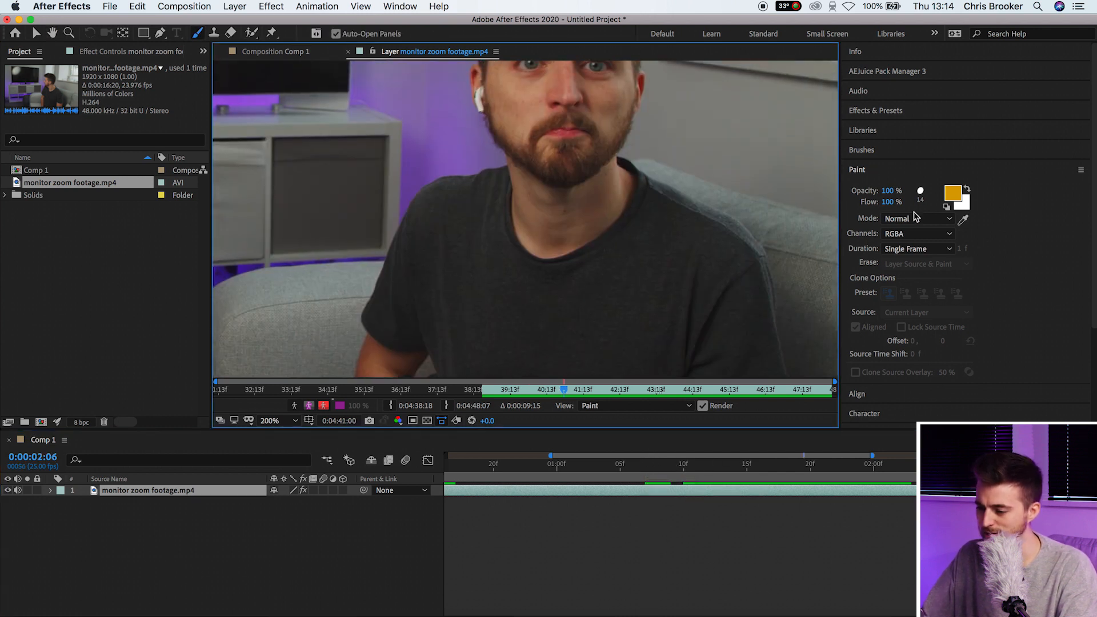
# Change the paint colour from orange to blue
pyautogui.click(952, 194)
pyautogui.click(196, 171)
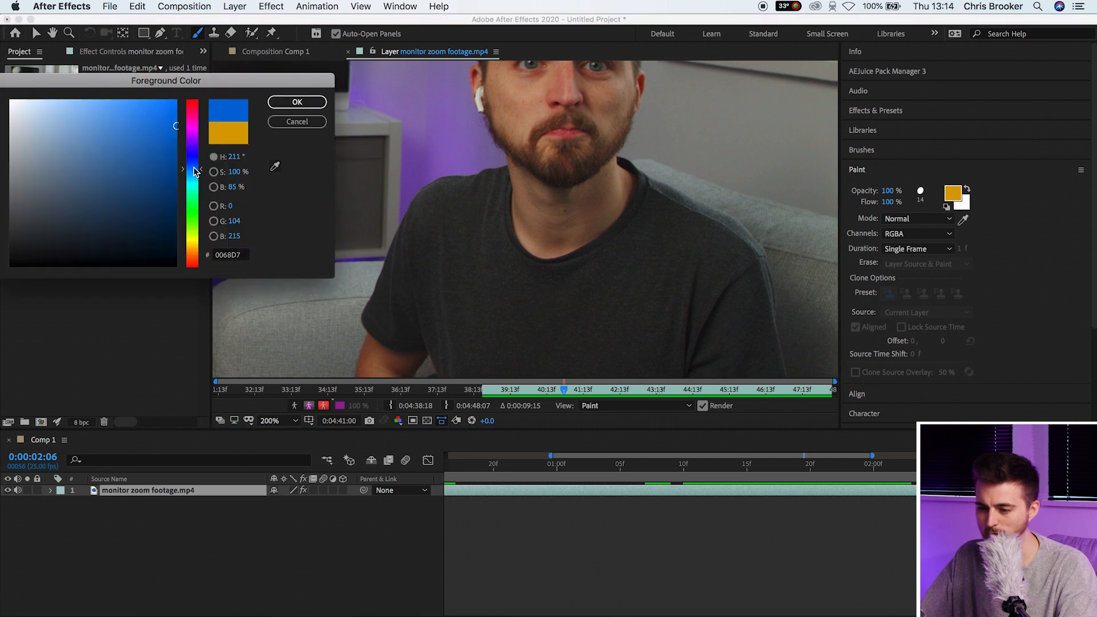
pyautogui.click(295, 102)
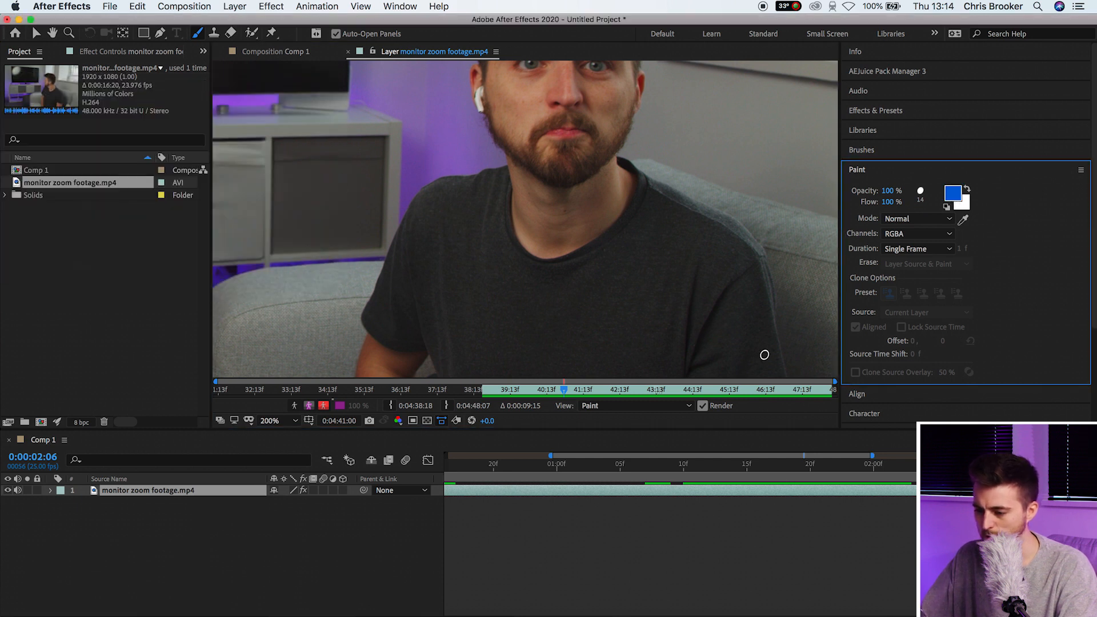
# Return to about 01:10 and paint blue sleeve strokes on the first few frames
pyautogui.moveTo(811, 467); pyautogui.dragTo(723, 478)
pyautogui.moveTo(483, 322); pyautogui.dragTo(530, 220)
pyautogui.scroll(1, 383, 245)
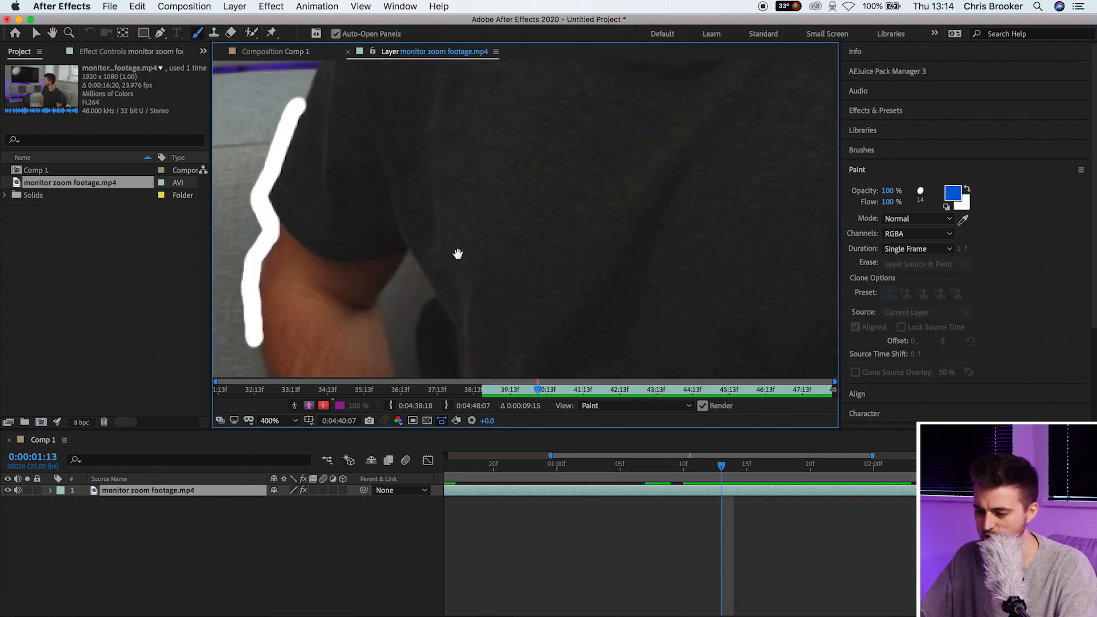
pyautogui.moveTo(409, 261); pyautogui.dragTo(418, 291)
pyautogui.press('super+b')
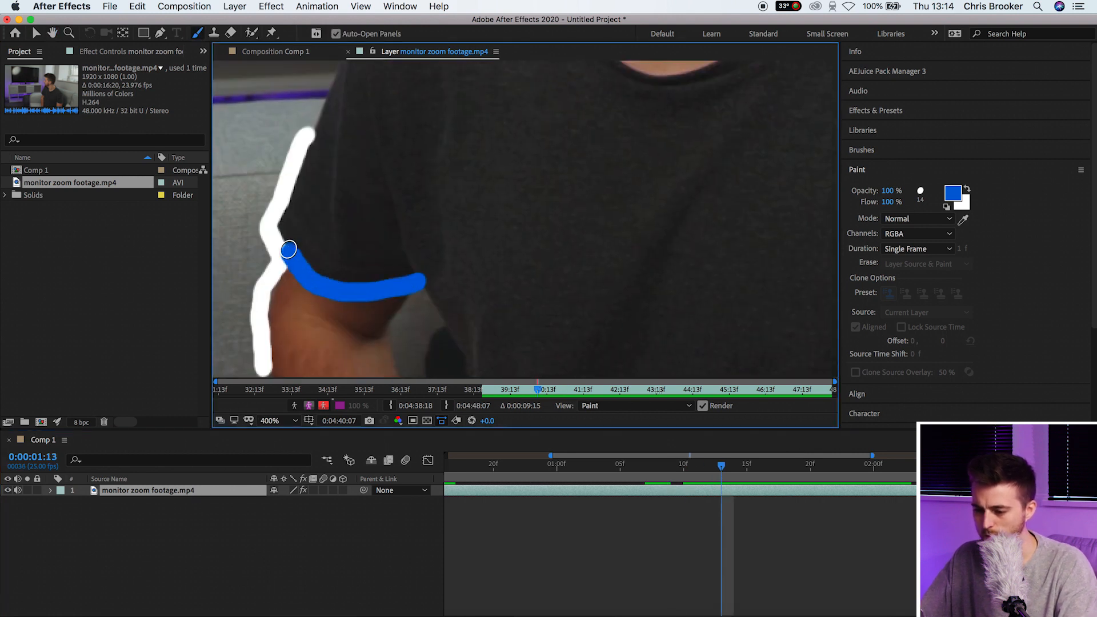
pyautogui.press('super+z')
pyautogui.moveTo(417, 282)
pyautogui.mouseDown()
pyautogui.moveTo(284, 240)
pyautogui.moveTo(341, 120)
pyautogui.mouseUp()
pyautogui.click(733, 473)
pyautogui.click(746, 472)
pyautogui.moveTo(342, 132); pyautogui.dragTo(296, 199)
pyautogui.moveTo(747, 467); pyautogui.dragTo(760, 468)
pyautogui.moveTo(328, 104); pyautogui.dragTo(390, 341)
pyautogui.moveTo(760, 468); pyautogui.dragTo(772, 470)
pyautogui.moveTo(402, 141); pyautogui.dragTo(393, 333)
pyautogui.moveTo(772, 468); pyautogui.dragTo(784, 468)
# Keep tracing the sleeve in blue, one or two strokes per frame
pyautogui.press('space')
pyautogui.moveTo(448, 212)
pyautogui.mouseDown()
pyautogui.moveTo(468, 332)
pyautogui.moveTo(481, 272)
pyautogui.mouseUp()
pyautogui.moveTo(514, 141); pyautogui.dragTo(511, 271)
pyautogui.click(797, 469)
pyautogui.moveTo(537, 111); pyautogui.dragTo(522, 210)
pyautogui.moveTo(562, 103)
pyautogui.mouseDown()
pyautogui.moveTo(577, 220)
pyautogui.moveTo(733, 195)
pyautogui.mouseUp()
pyautogui.click(810, 468)
pyautogui.click(823, 468)
pyautogui.moveTo(707, 284); pyautogui.dragTo(577, 126)
pyautogui.moveTo(627, 174); pyautogui.dragTo(522, 303)
pyautogui.click(834, 470)
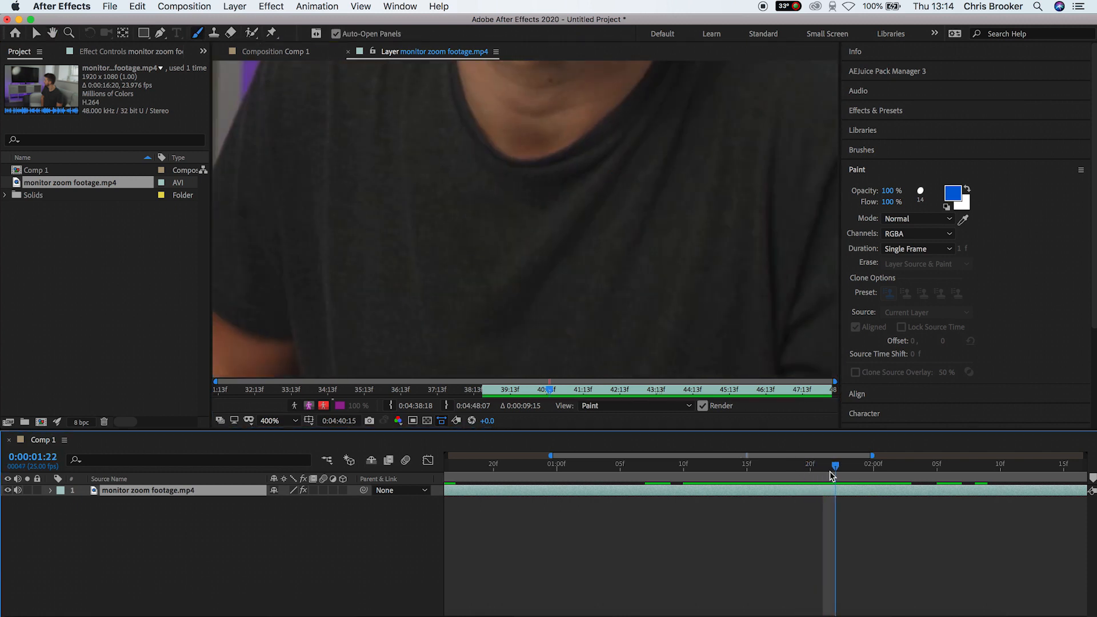
pyautogui.moveTo(549, 171); pyautogui.dragTo(514, 342)
pyautogui.moveTo(574, 198); pyautogui.dragTo(535, 371)
pyautogui.click(848, 469)
pyautogui.moveTo(606, 123); pyautogui.dragTo(598, 202)
pyautogui.moveTo(664, 255); pyautogui.dragTo(669, 320)
pyautogui.click(861, 469)
# Paint blue strokes over the shoulder and arm on the remaining frames up to about 02:02
pyautogui.moveTo(649, 235); pyautogui.dragTo(698, 176)
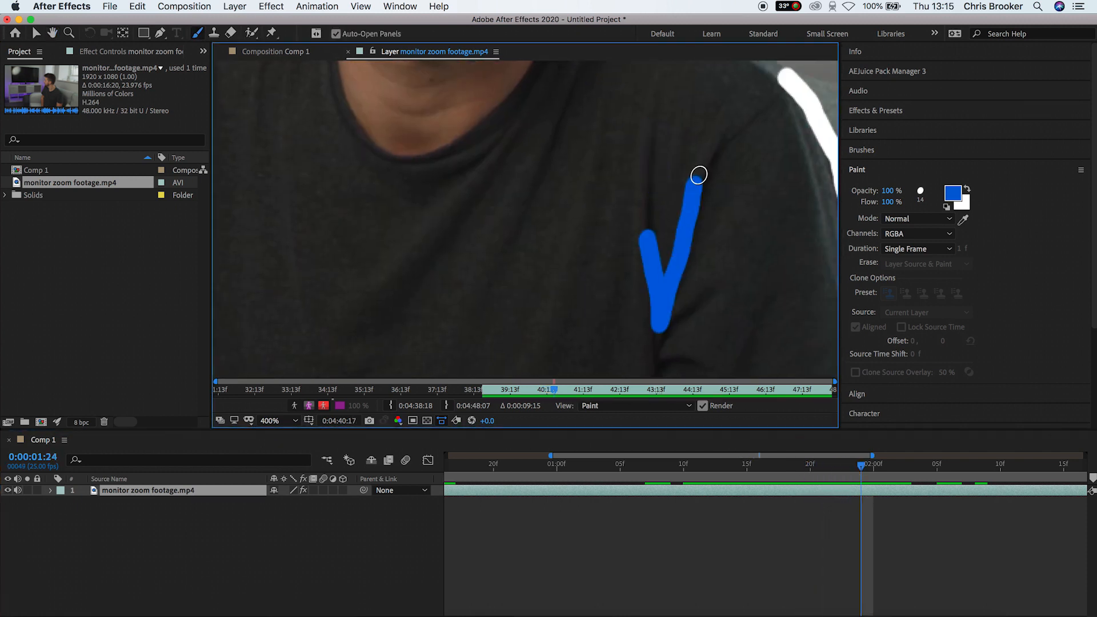
pyautogui.moveTo(694, 246); pyautogui.dragTo(708, 157)
pyautogui.click(873, 473)
pyautogui.moveTo(717, 282); pyautogui.dragTo(669, 279)
pyautogui.moveTo(680, 238); pyautogui.dragTo(739, 183)
pyautogui.moveTo(732, 309); pyautogui.dragTo(761, 208)
pyautogui.moveTo(748, 274); pyautogui.dragTo(594, 139)
pyautogui.click(885, 472)
pyautogui.moveTo(515, 237); pyautogui.dragTo(655, 269)
pyautogui.click(897, 473)
pyautogui.moveTo(609, 305)
pyautogui.mouseDown()
pyautogui.moveTo(709, 223)
pyautogui.moveTo(697, 197)
pyautogui.mouseUp()
pyautogui.moveTo(636, 255); pyautogui.dragTo(708, 227)
pyautogui.click(277, 420)
# Fit the whole frame in view, return to 01:08 and play back the blue strokes
pyautogui.click(324, 209)
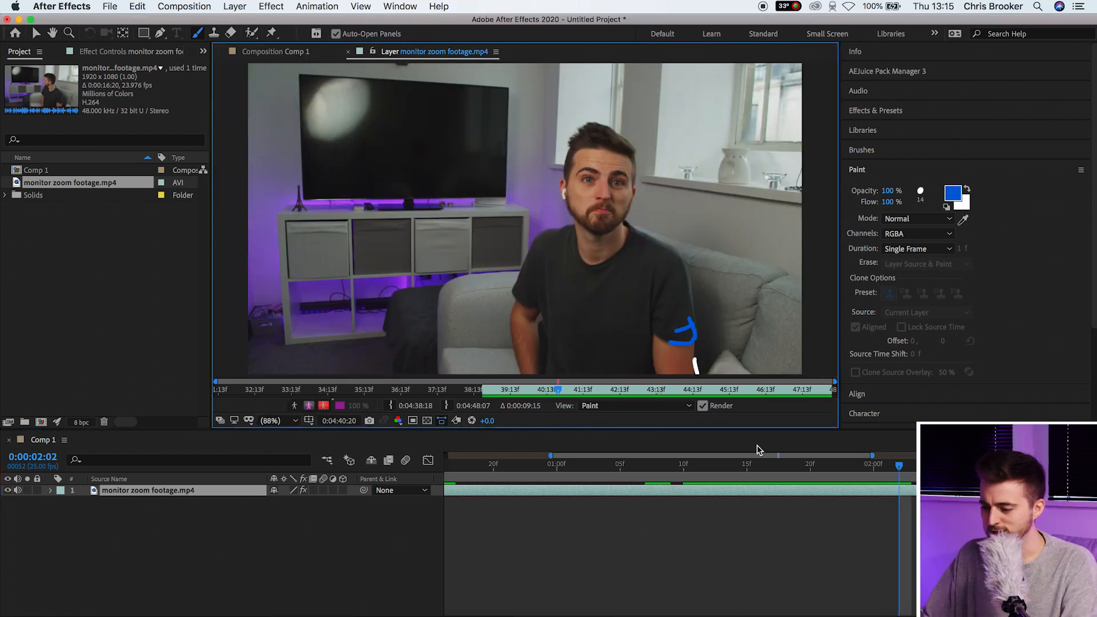
pyautogui.moveTo(874, 457); pyautogui.dragTo(655, 490)
pyautogui.press('space')
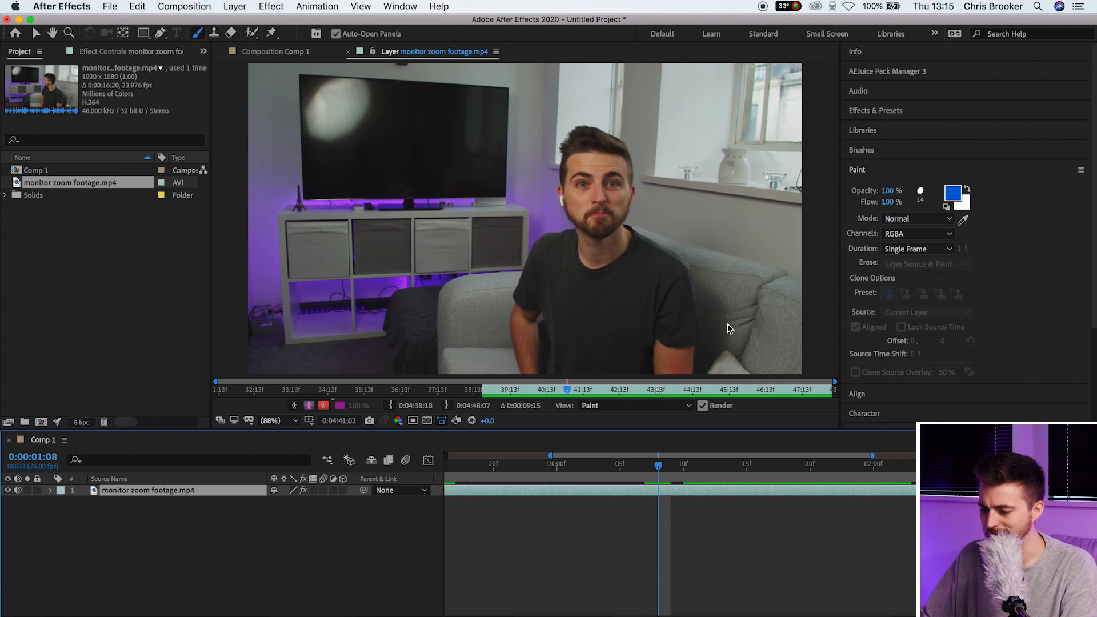
pyautogui.press('space')
pyautogui.moveTo(708, 471); pyautogui.dragTo(670, 478)
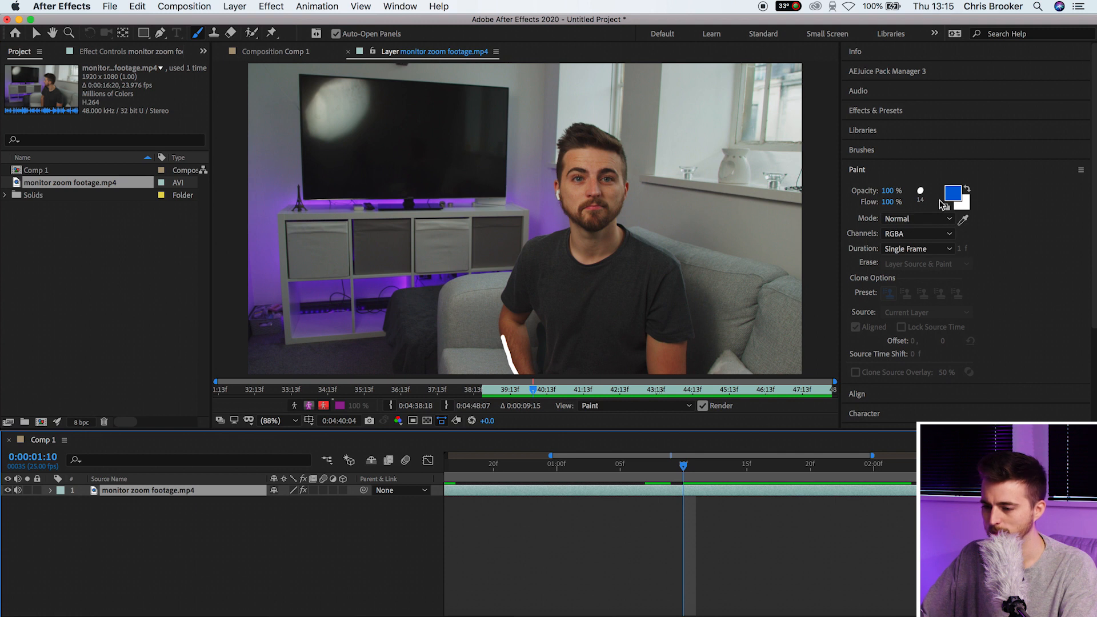
# Set the paint colour to violet purple
pyautogui.click(952, 194)
pyautogui.click(198, 127)
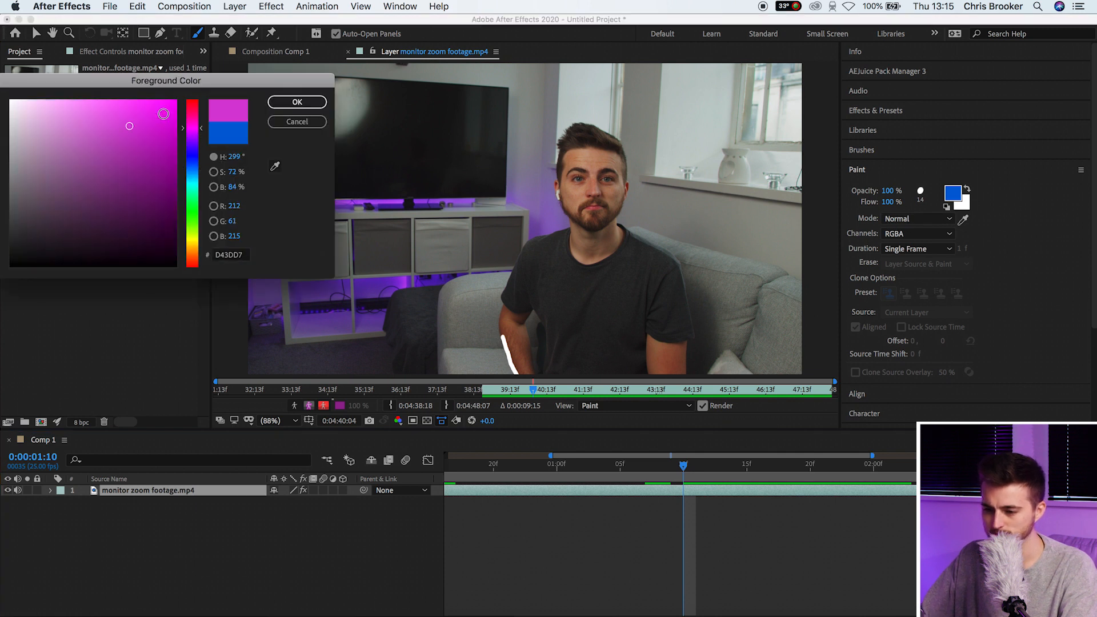
pyautogui.moveTo(193, 133); pyautogui.dragTo(193, 137)
pyautogui.click(297, 103)
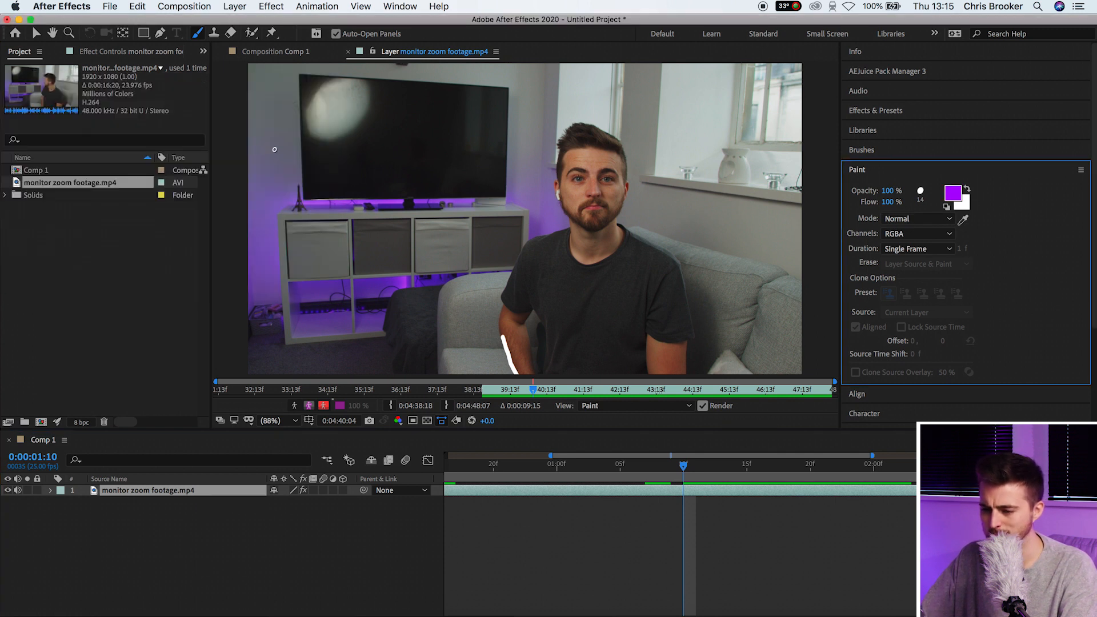
# Frame the TV and set a flat brush: 44 px diameter, 0% roundness
pyautogui.scroll(1, 275, 159)
pyautogui.press('space')
pyautogui.moveTo(351, 163); pyautogui.dragTo(423, 224)
pyautogui.scroll(3, 423, 224)
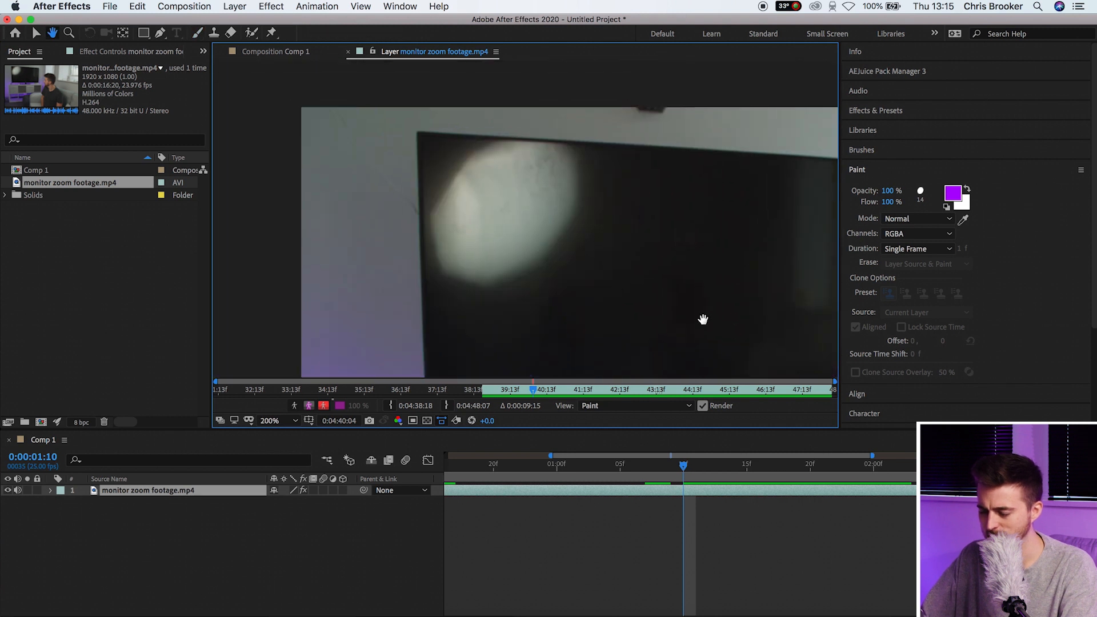
pyautogui.press('space')
pyautogui.moveTo(483, 210); pyautogui.dragTo(496, 233)
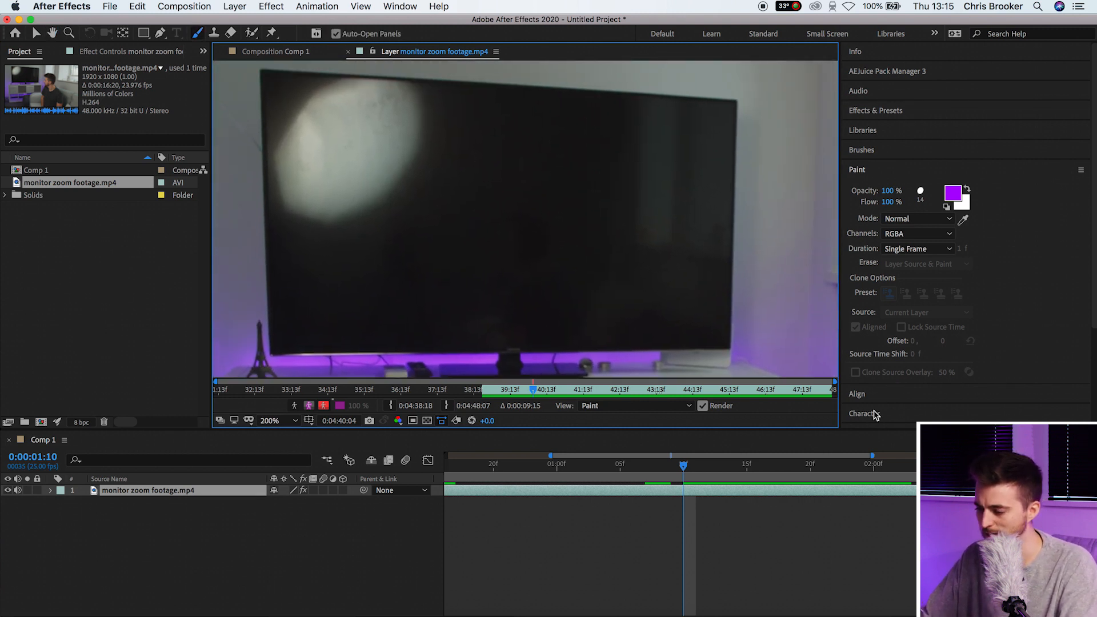
pyautogui.click(880, 152)
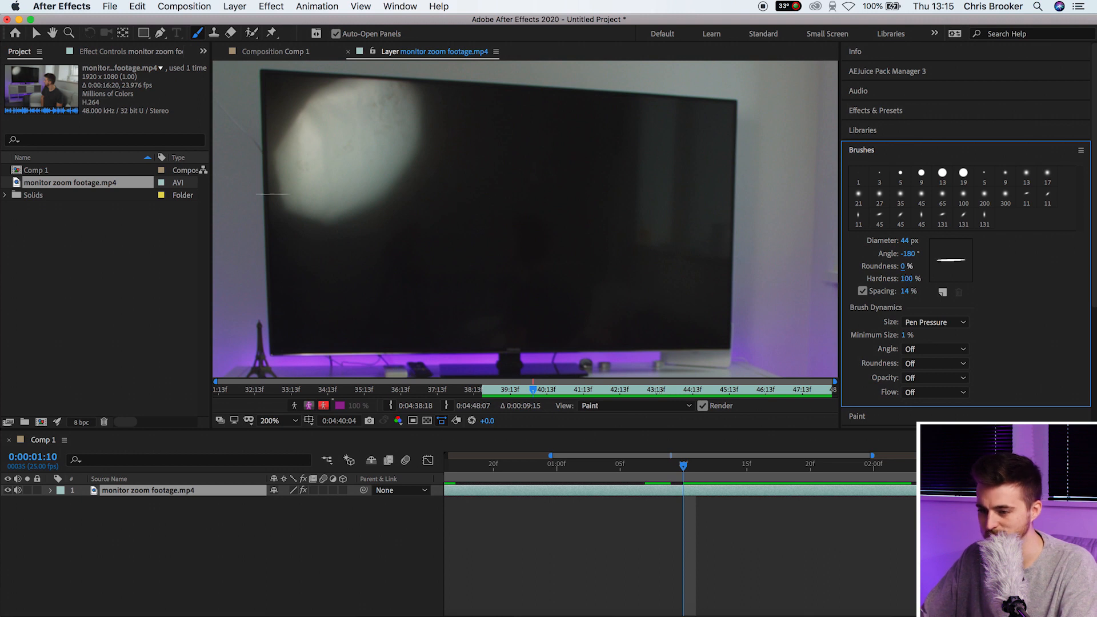
pyautogui.click(285, 75)
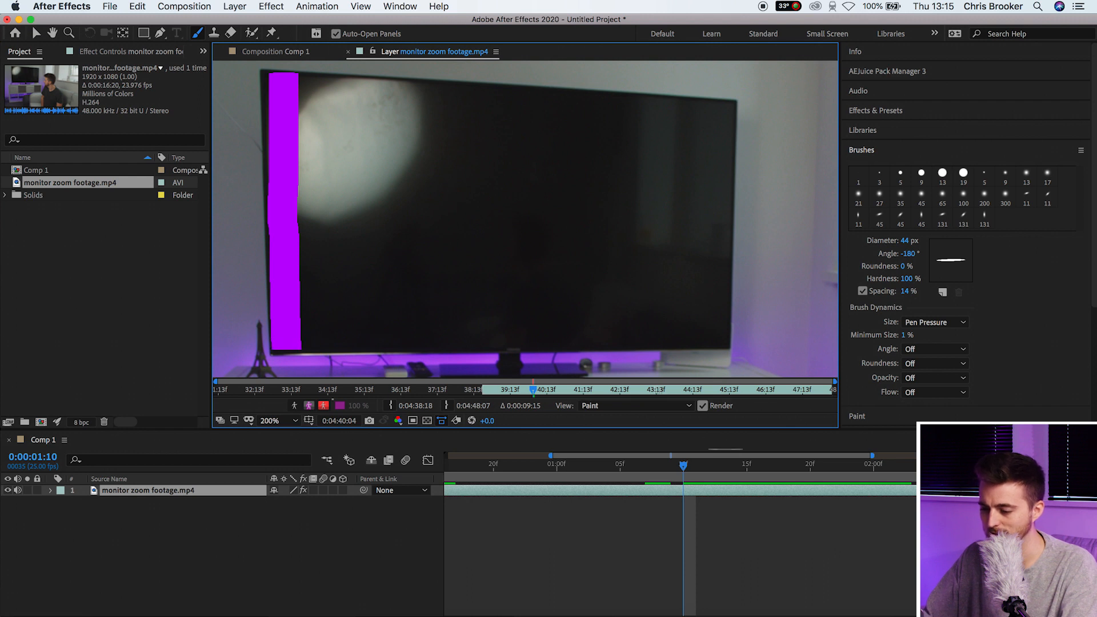
# Paint purple vertical strips moving left to right across the TV screen, one per frame
pyautogui.click(686, 472)
pyautogui.moveTo(693, 476); pyautogui.dragTo(734, 469)
pyautogui.moveTo(432, 89); pyautogui.dragTo(452, 345)
pyautogui.moveTo(464, 343)
pyautogui.mouseDown()
pyautogui.moveTo(453, 92)
pyautogui.moveTo(519, 369)
pyautogui.moveTo(511, 94)
pyautogui.moveTo(540, 341)
pyautogui.moveTo(551, 90)
pyautogui.mouseUp()
pyautogui.click(746, 473)
pyautogui.click(760, 472)
pyautogui.moveTo(762, 472); pyautogui.dragTo(772, 473)
pyautogui.moveTo(575, 94)
pyautogui.mouseDown()
pyautogui.moveTo(580, 355)
pyautogui.moveTo(599, 97)
pyautogui.moveTo(623, 142)
pyautogui.moveTo(627, 346)
pyautogui.mouseUp()
pyautogui.click(785, 473)
pyautogui.moveTo(655, 346)
pyautogui.mouseDown()
pyautogui.moveTo(650, 99)
pyautogui.moveTo(669, 360)
pyautogui.moveTo(694, 100)
pyautogui.moveTo(723, 344)
pyautogui.mouseUp()
pyautogui.click(797, 472)
pyautogui.click(810, 472)
# Fit the frame in view, scrub back and play the purple strips
pyautogui.click(278, 420)
pyautogui.click(275, 202)
pyautogui.click(656, 471)
pyautogui.moveTo(657, 471); pyautogui.dragTo(709, 498)
pyautogui.press('space')
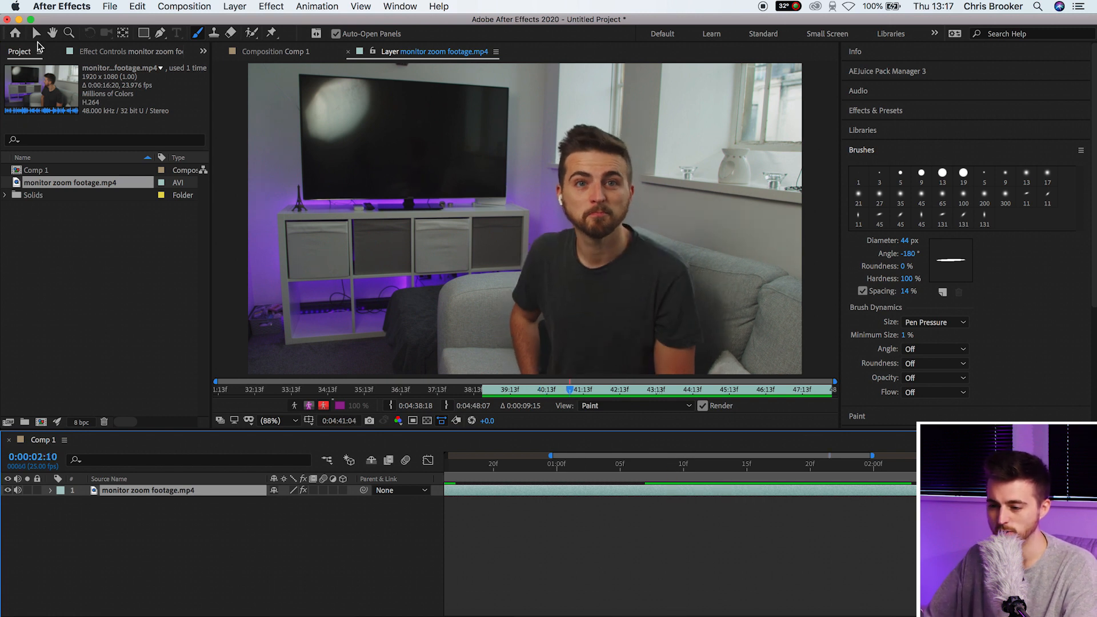
# Switch to Comp 1, search Effects & Presets for 'glow' and apply Glow to the footage layer
pyautogui.press('v')
pyautogui.click(290, 54)
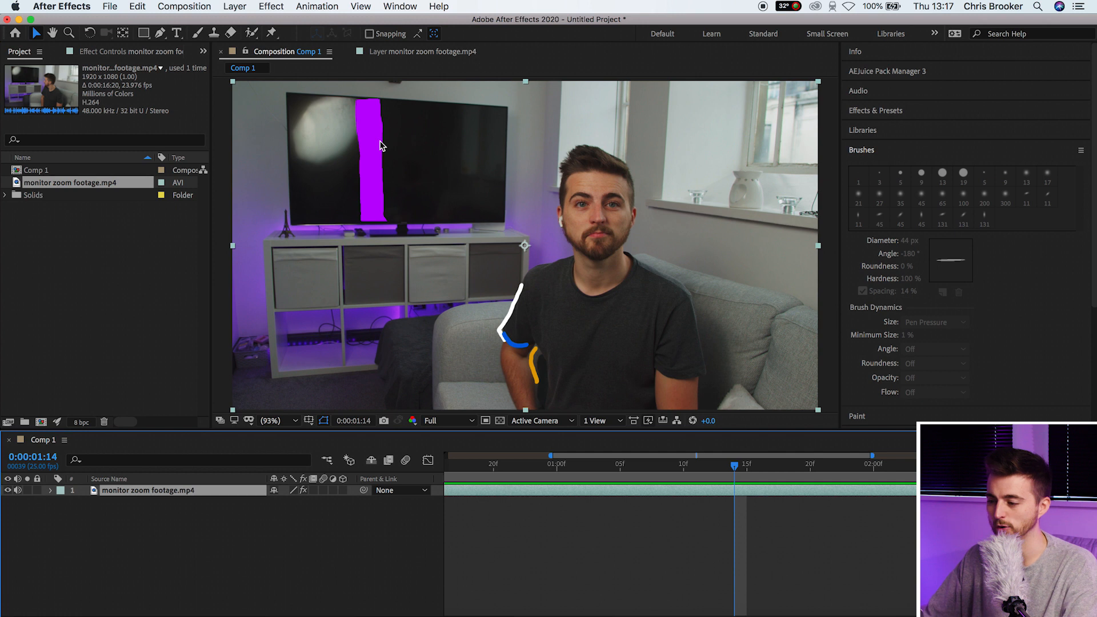
pyautogui.click(885, 111)
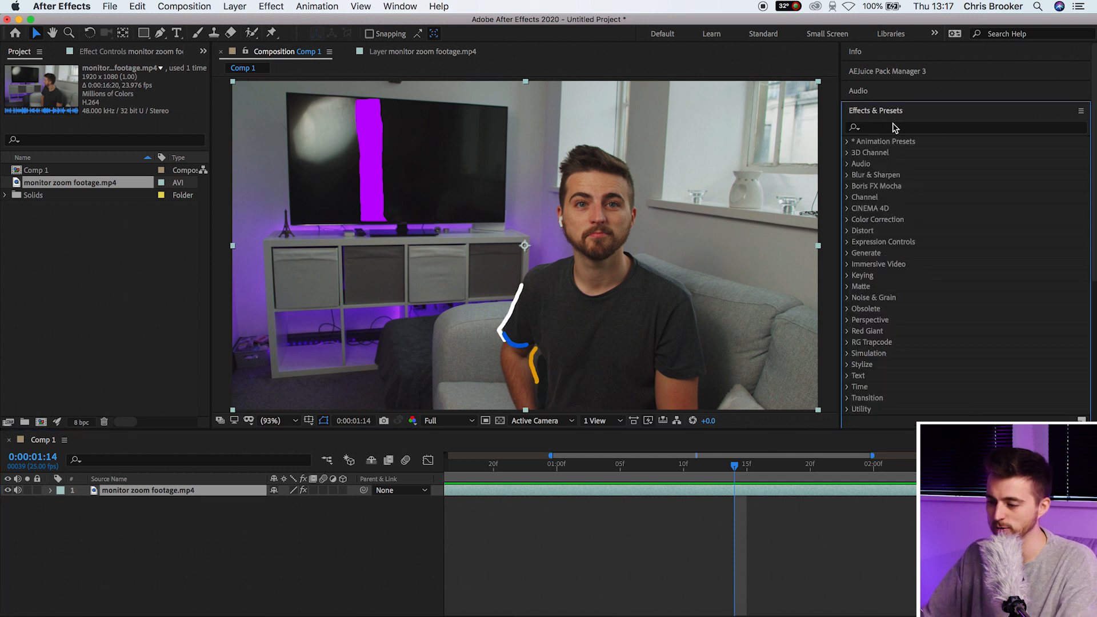
pyautogui.click(905, 128)
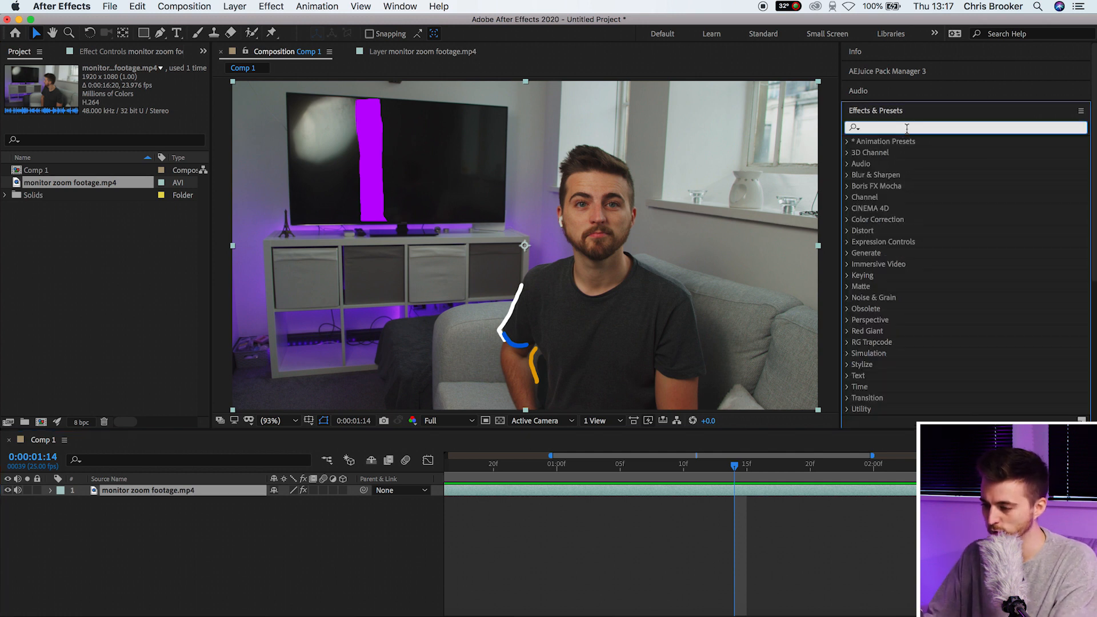
pyautogui.write('glow')
pyautogui.moveTo(895, 232); pyautogui.dragTo(776, 499)
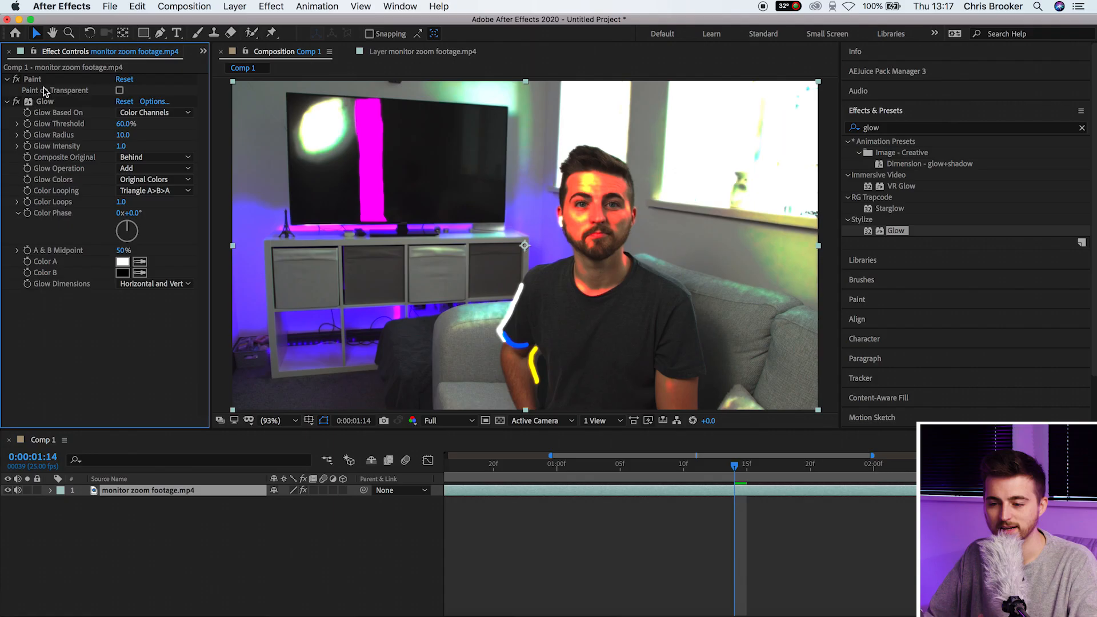
# Turn on Paint on Transparent in the Paint effect and preview the strokes over black
pyautogui.click(32, 78)
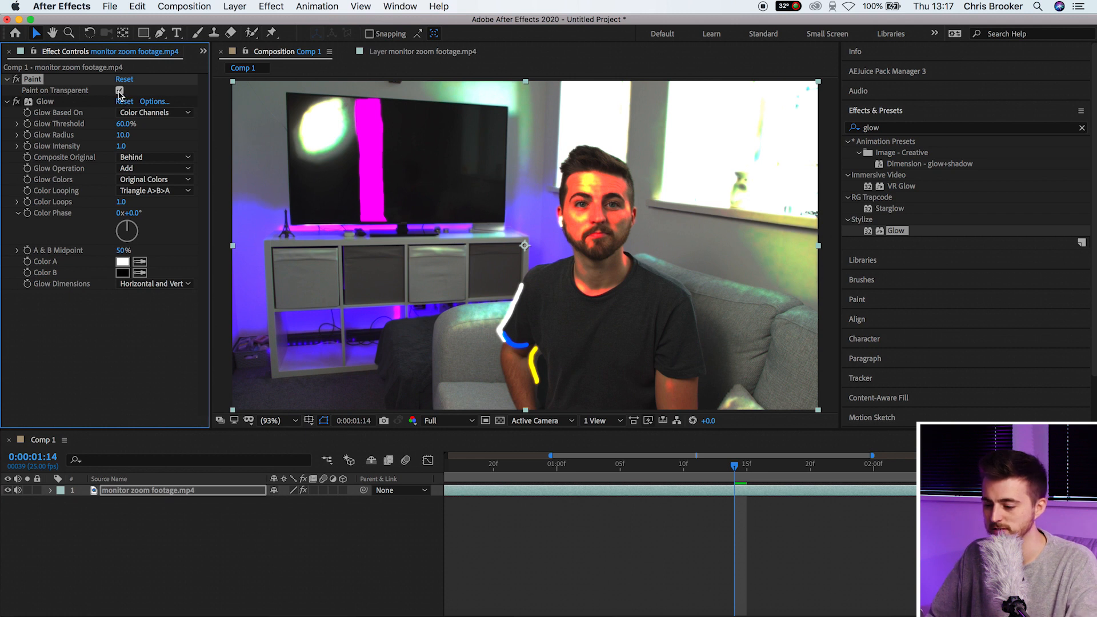
pyautogui.click(119, 91)
pyautogui.moveTo(730, 469); pyautogui.dragTo(658, 466)
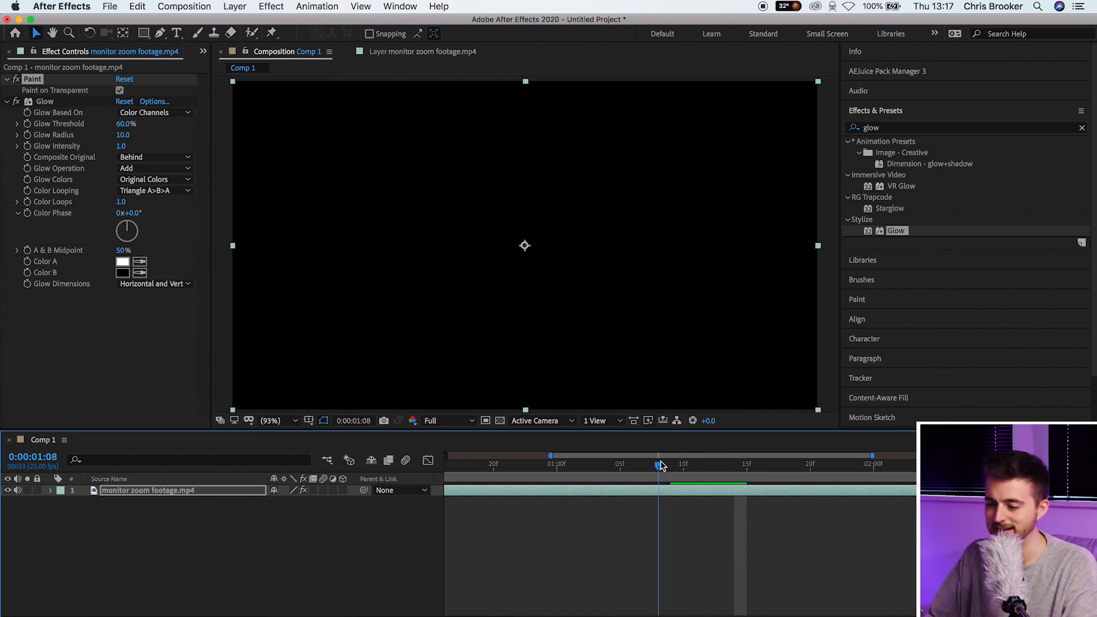
pyautogui.moveTo(826, 481)
pyautogui.mouseDown()
pyautogui.moveTo(774, 483)
pyautogui.moveTo(869, 482)
pyautogui.moveTo(684, 496)
pyautogui.mouseUp()
pyautogui.press('space')
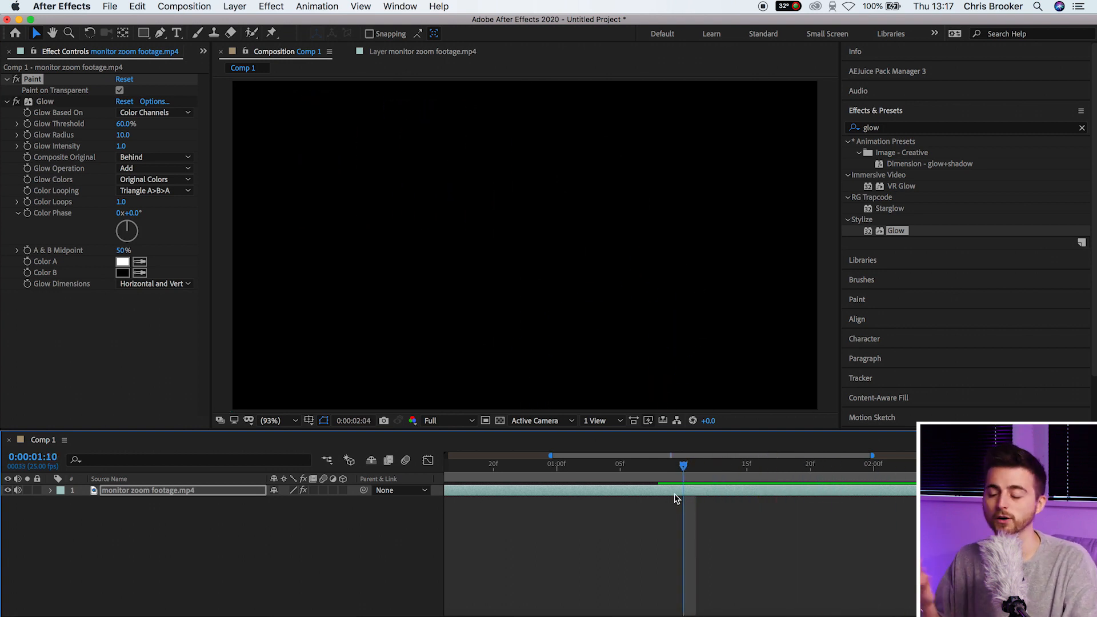
# Duplicate the monitor zoom footage.mp4 layer with Cmd+D
pyautogui.click(166, 552)
pyautogui.click(152, 493)
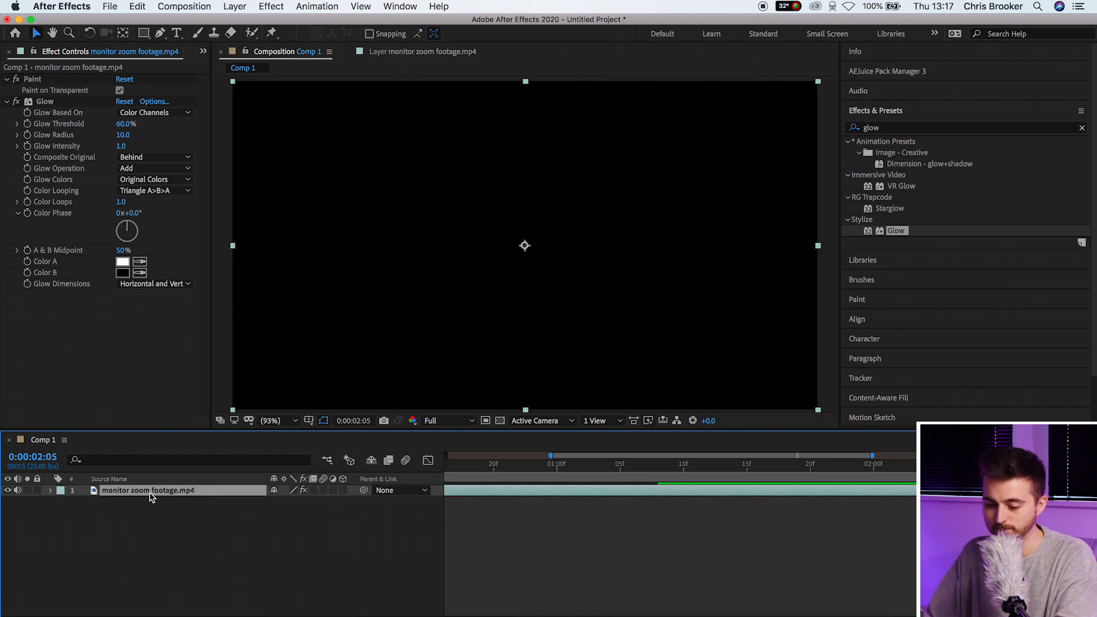
pyautogui.press('super+d')
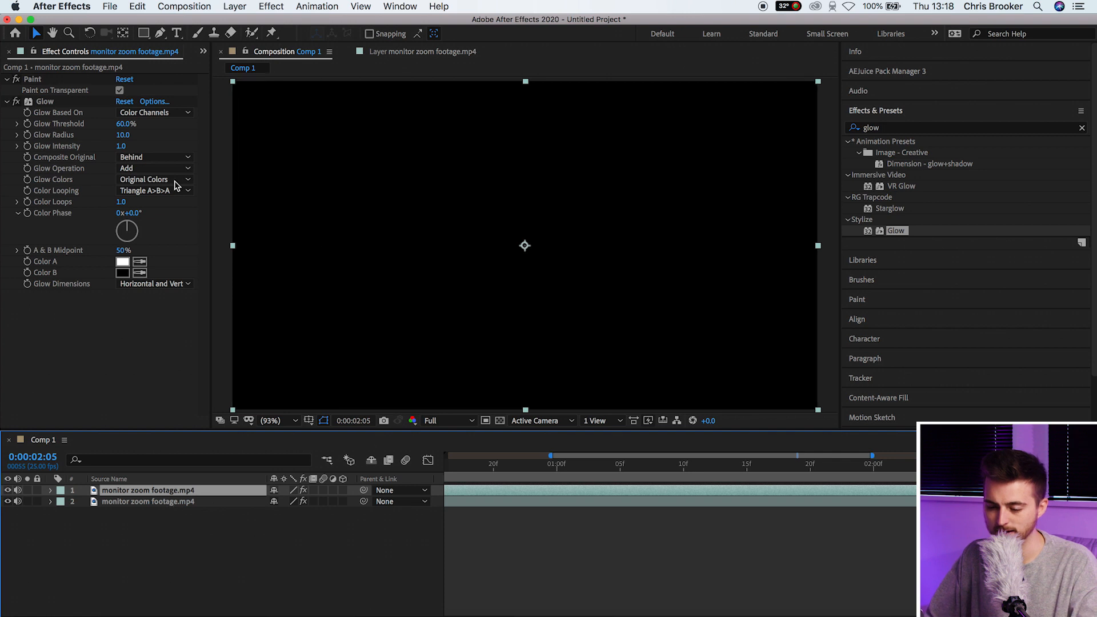
# Delete the Paint and Glow effects from the duplicate footage layer
pyautogui.click(171, 501)
pyautogui.click(33, 78)
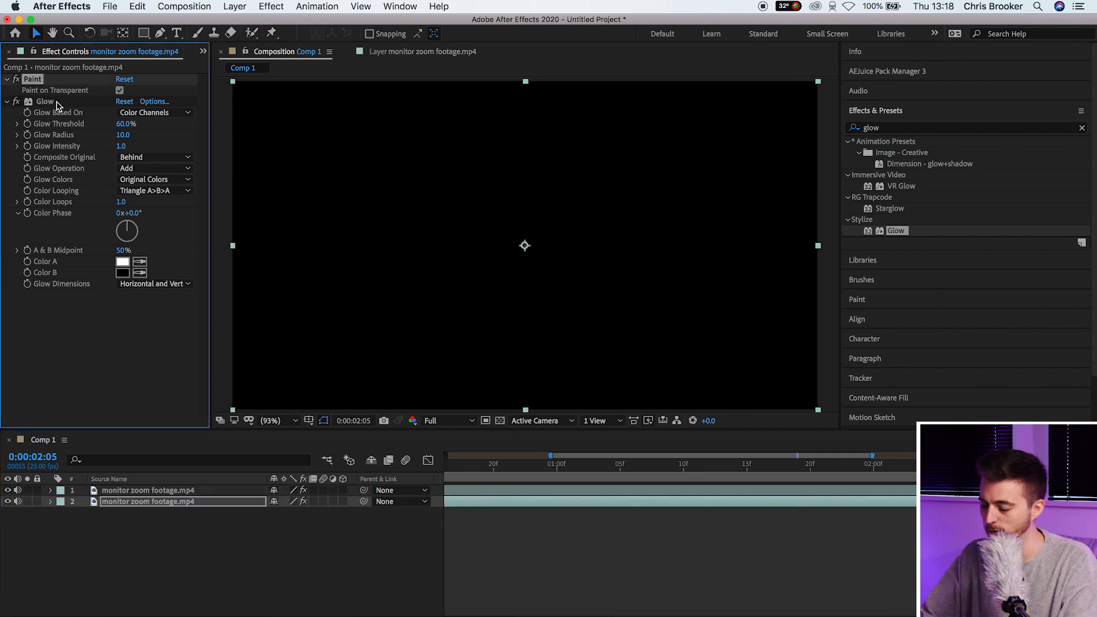
pyautogui.keyDown('shift'); pyautogui.click(49, 101); pyautogui.keyUp('shift')
pyautogui.press('Delete')
# Solo each layer in turn at 1:08 and 1:13 to compare strokes and plain footage
pyautogui.click(698, 465)
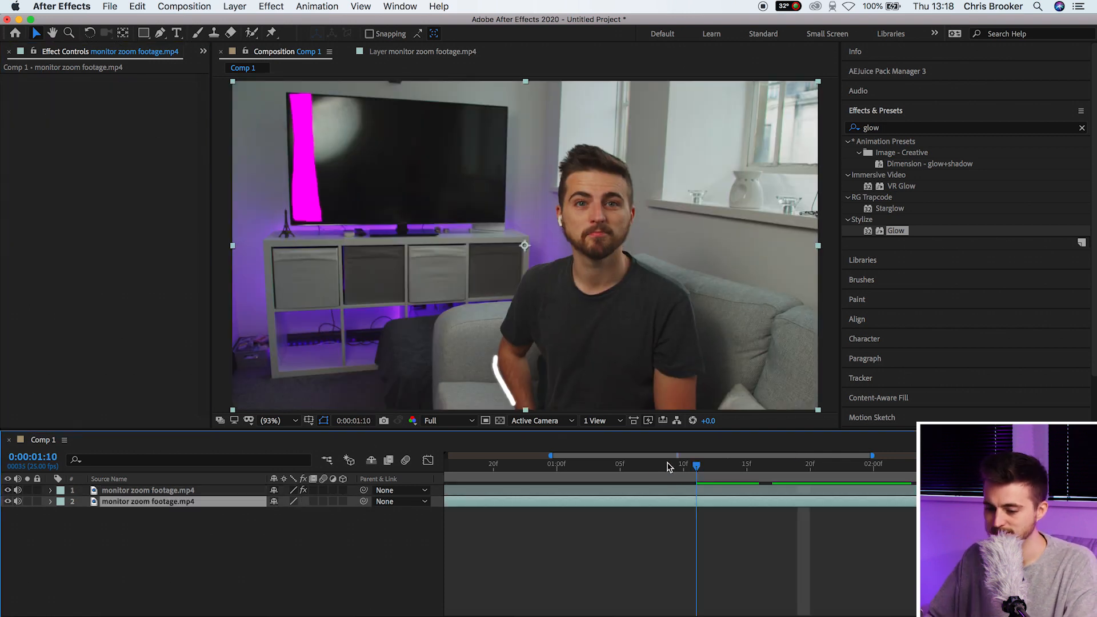
pyautogui.moveTo(697, 465); pyautogui.dragTo(658, 465)
pyautogui.click(28, 490)
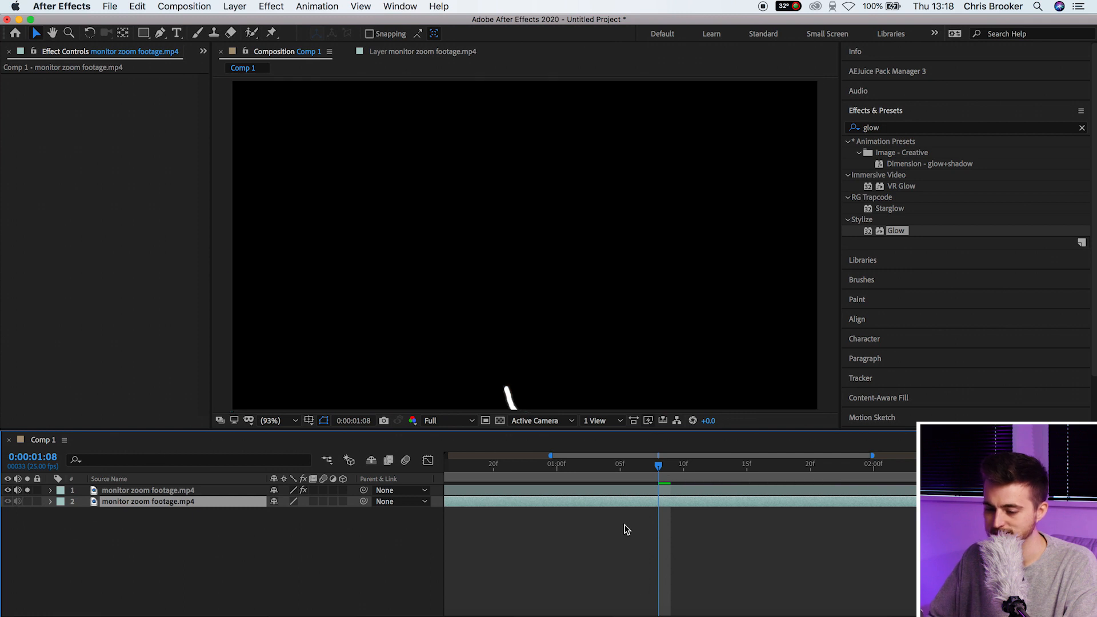
pyautogui.click(719, 474)
pyautogui.click(26, 501)
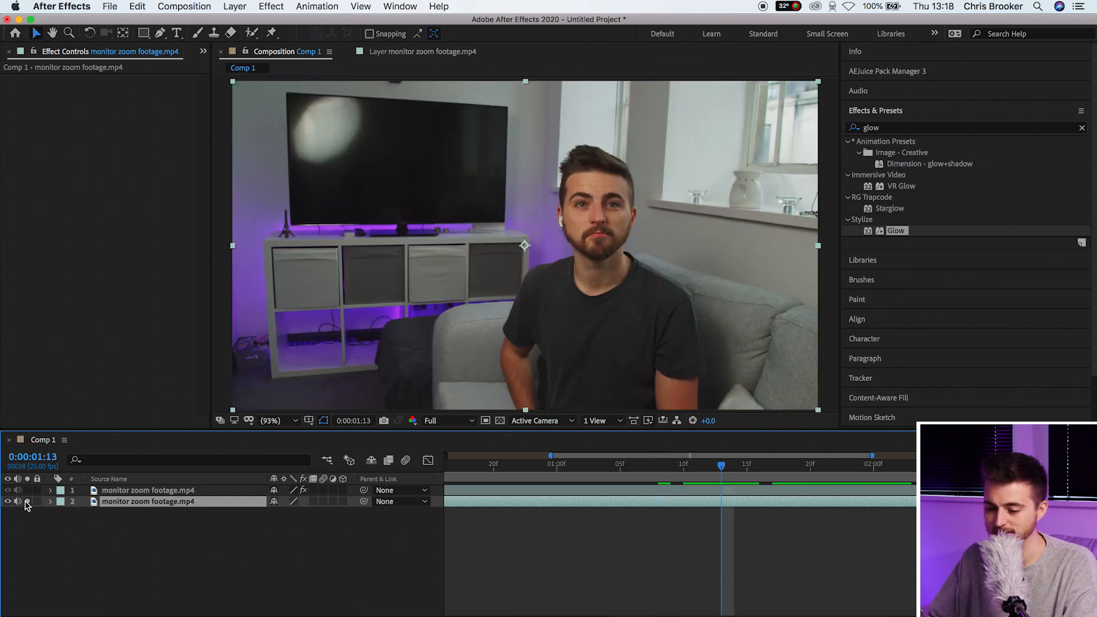
pyautogui.click(28, 500)
# Raise the top layer's Glow Radius to 111 and preview from 1:07
pyautogui.click(192, 491)
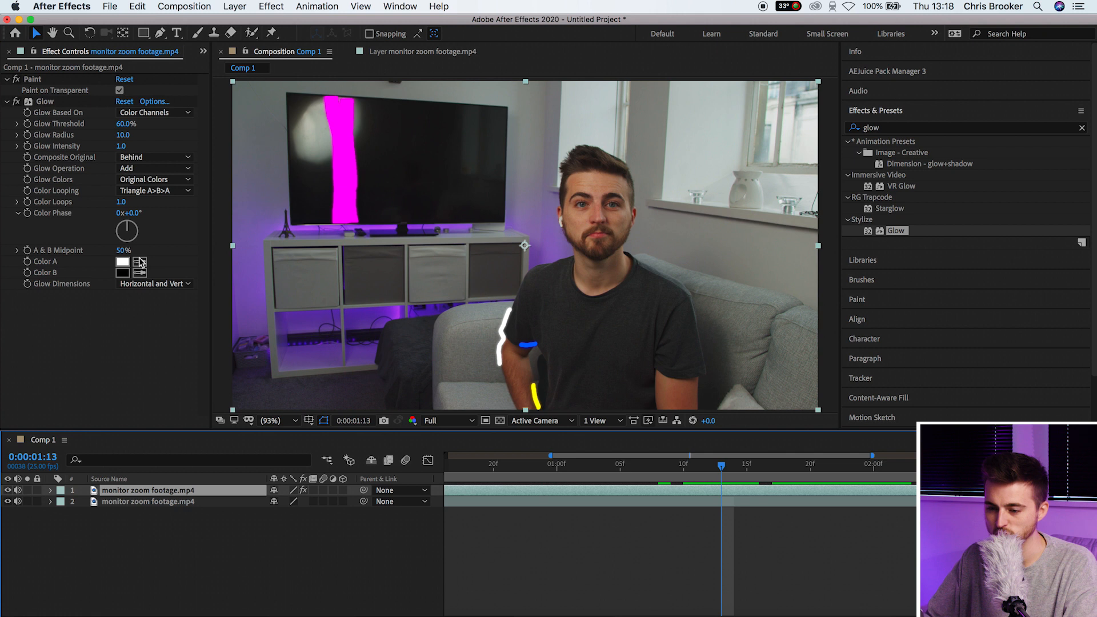
pyautogui.moveTo(123, 136); pyautogui.dragTo(194, 136)
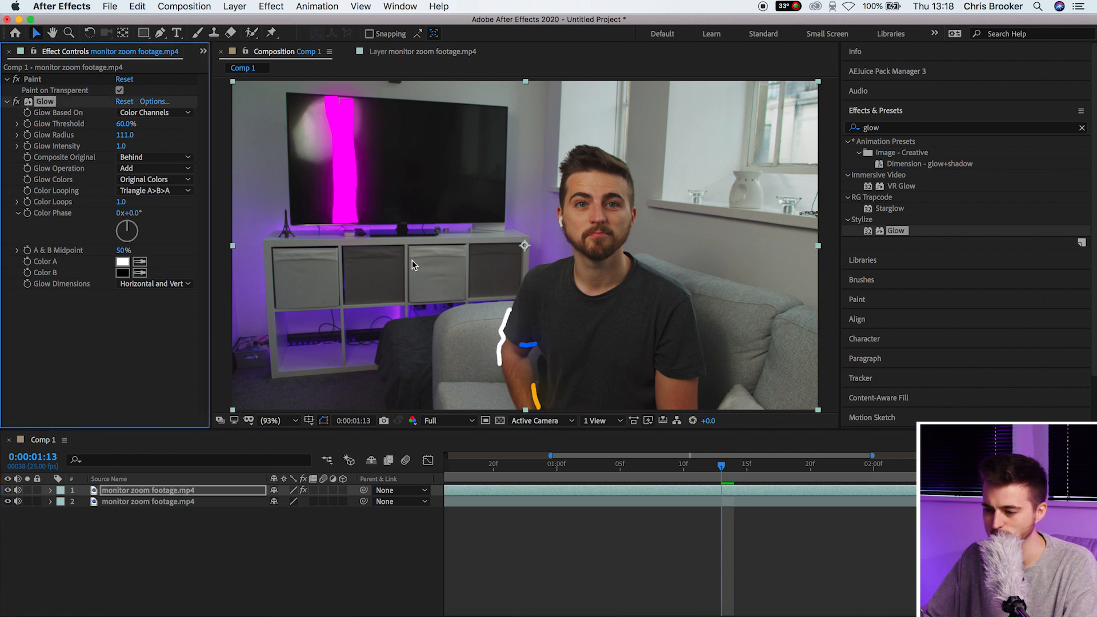
pyautogui.click(639, 469)
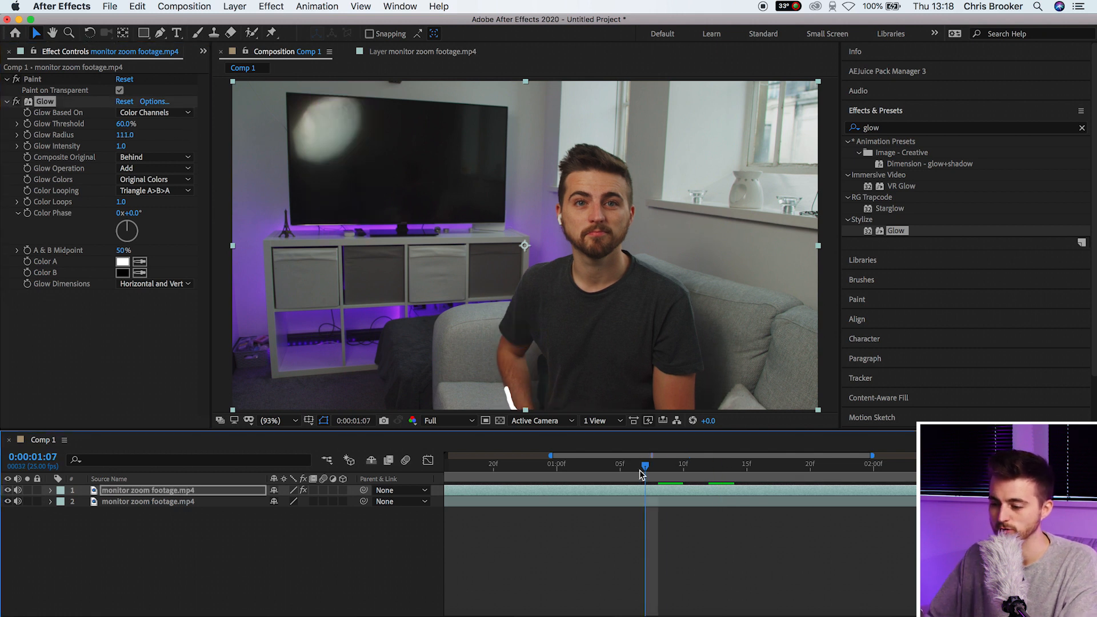
pyautogui.press('space')
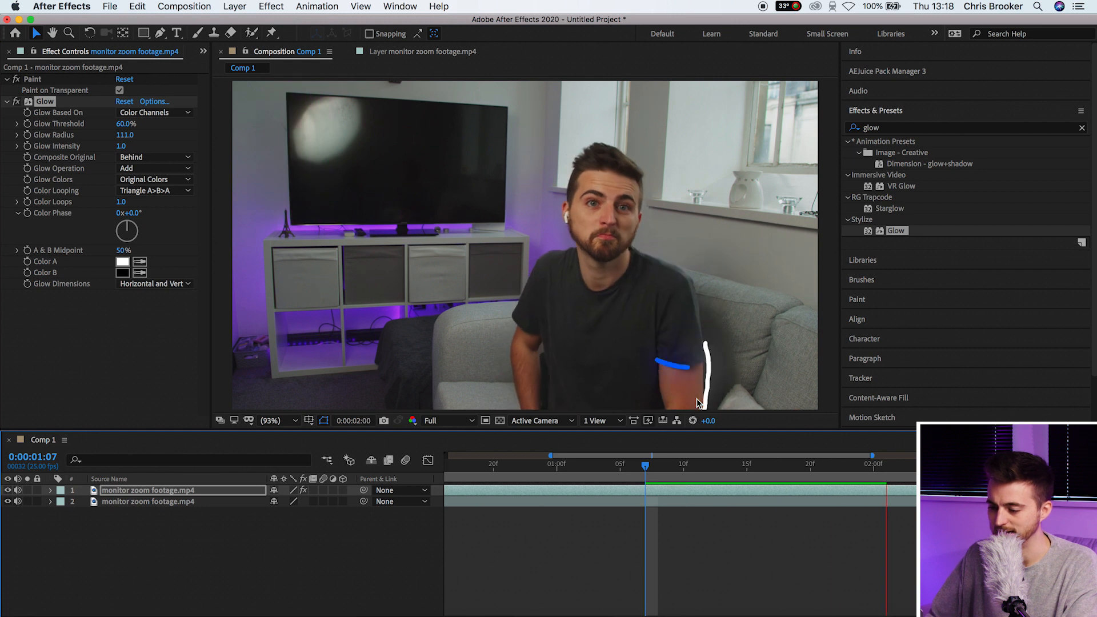
pyautogui.press('space')
pyautogui.press('space')
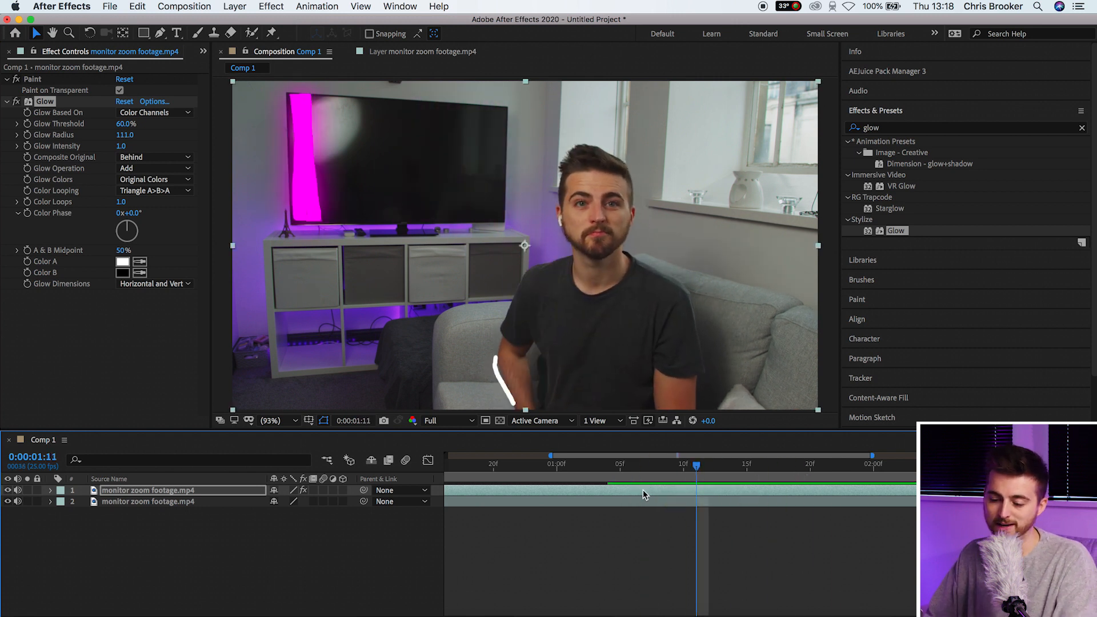
# Hide the plain footage to check the strokes at 1:16, then show it again
pyautogui.click(206, 503)
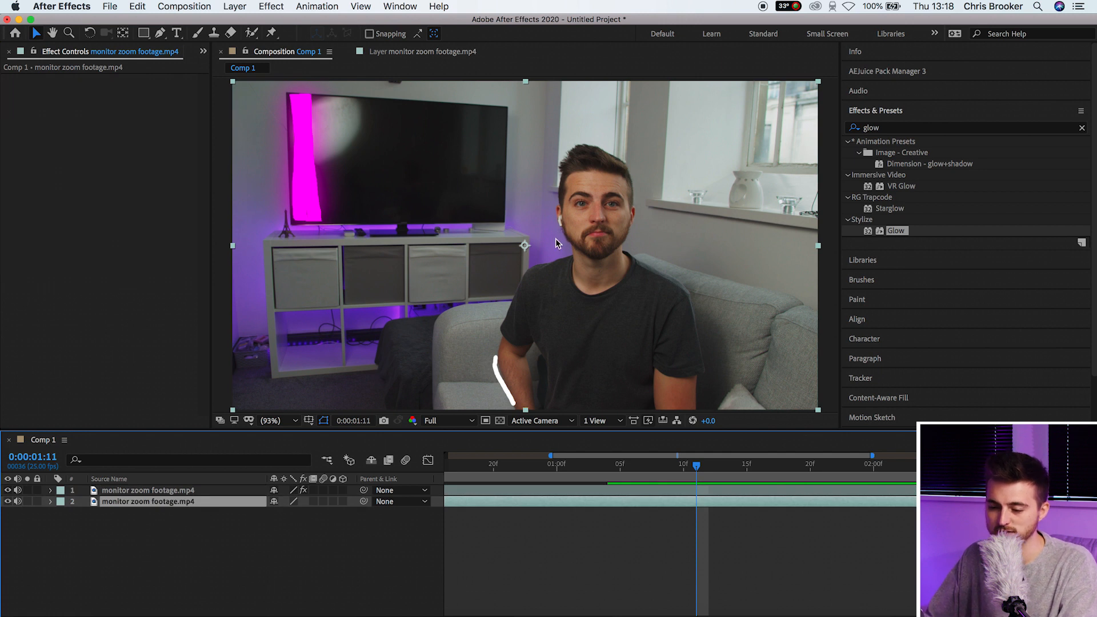
pyautogui.click(7, 501)
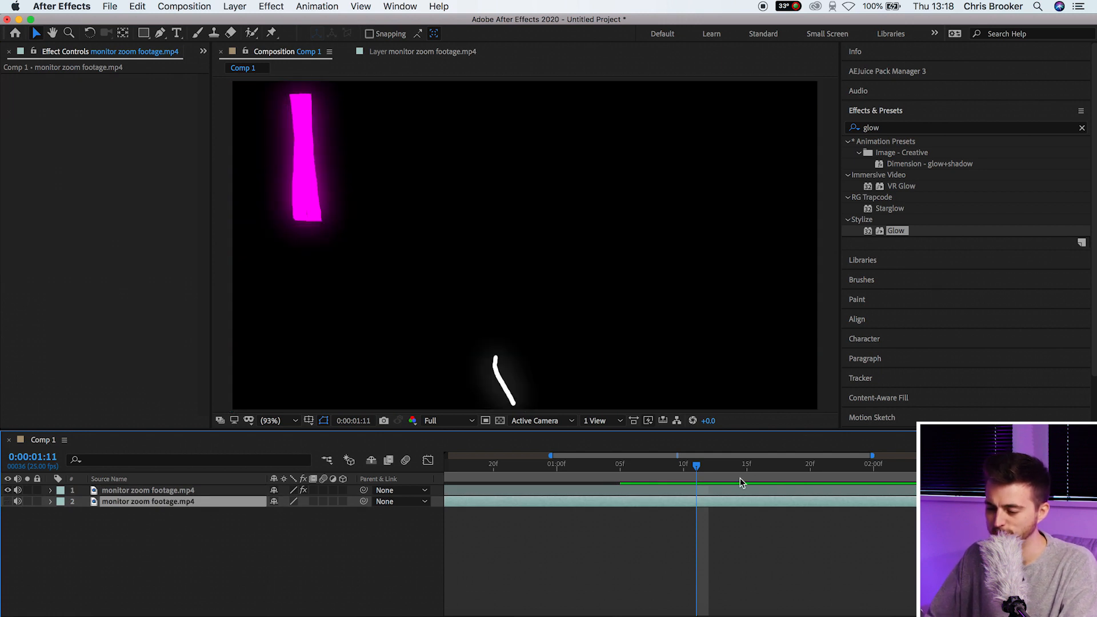
pyautogui.moveTo(718, 481); pyautogui.dragTo(760, 478)
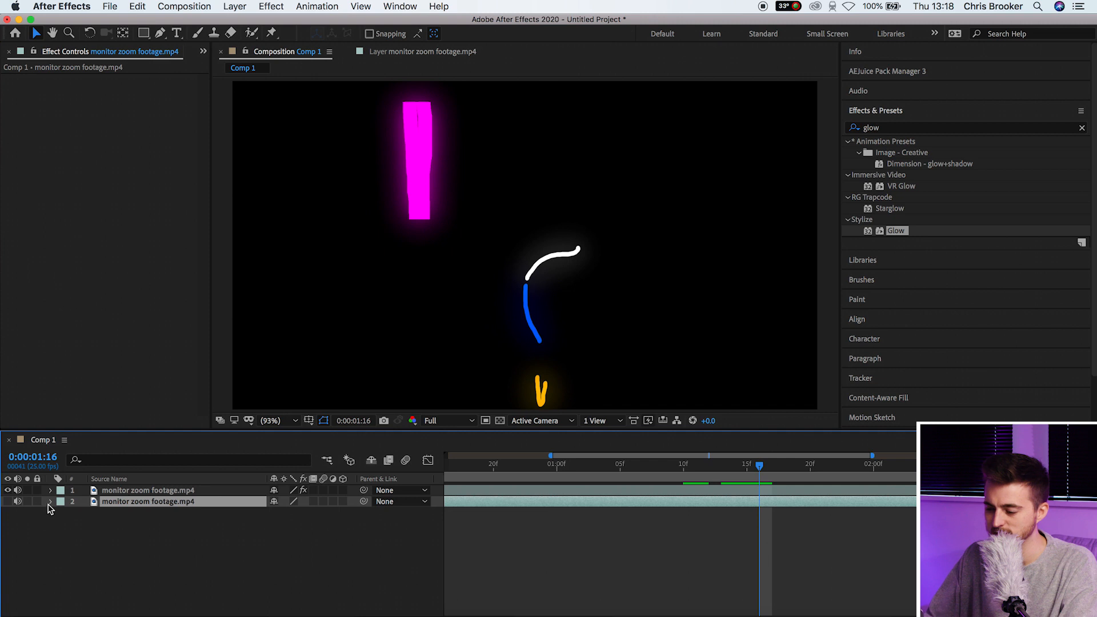
pyautogui.click(8, 501)
# Split the footage layer at each frame 1:16, 1:17, 1:18 and 1:19
pyautogui.press('=')
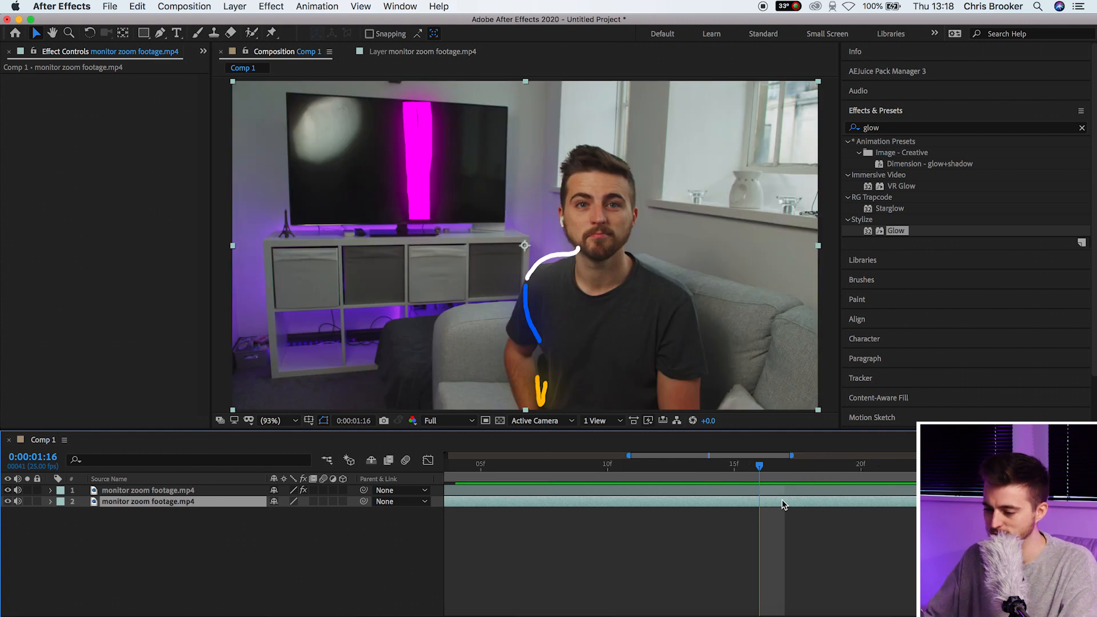
pyautogui.click(775, 470)
pyautogui.click(764, 470)
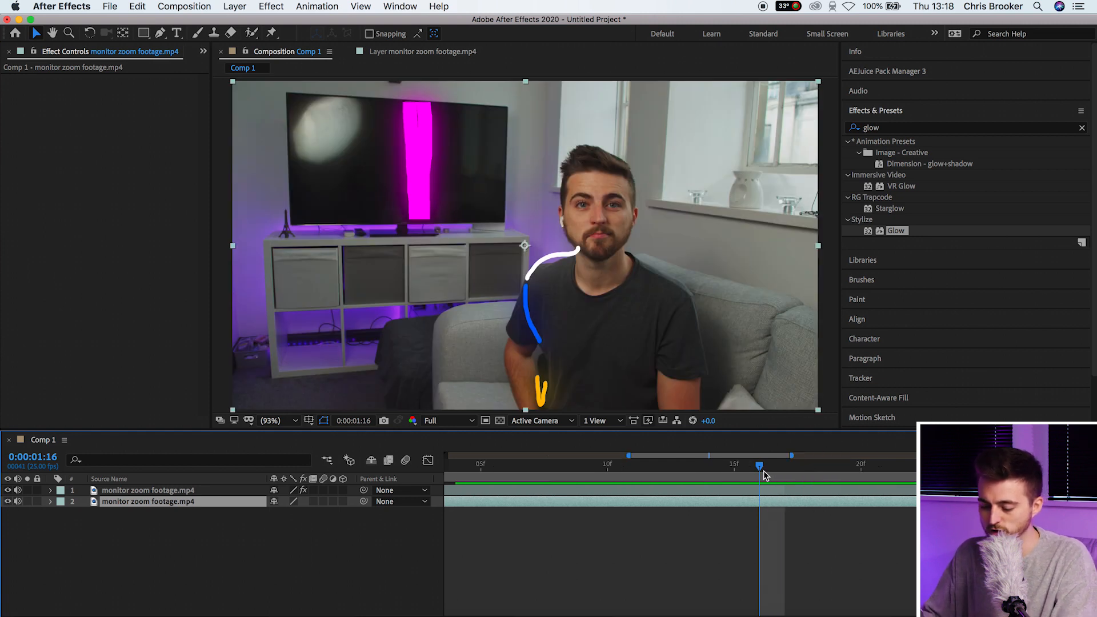
pyautogui.press('super+shift+d')
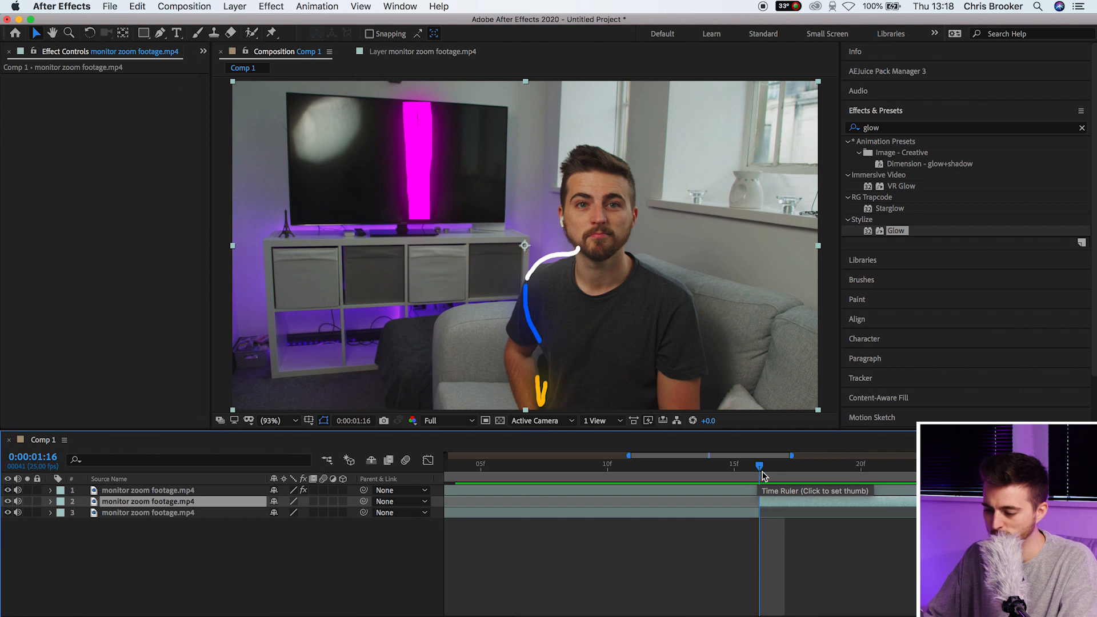
pyautogui.click(784, 474)
pyautogui.press('super+shift+d')
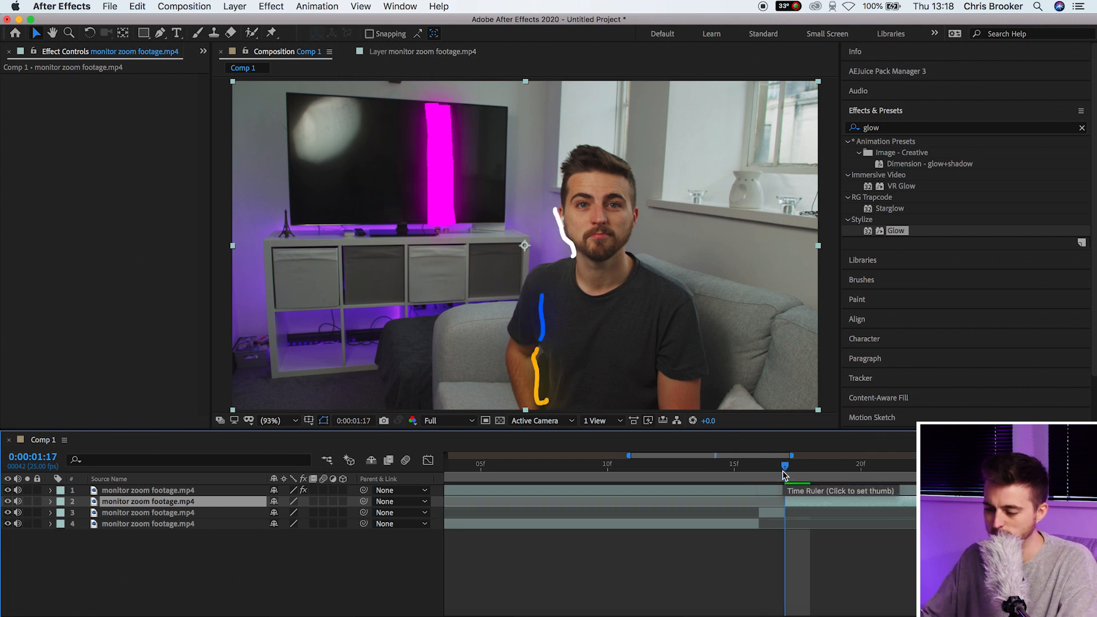
pyautogui.moveTo(789, 468); pyautogui.dragTo(809, 467)
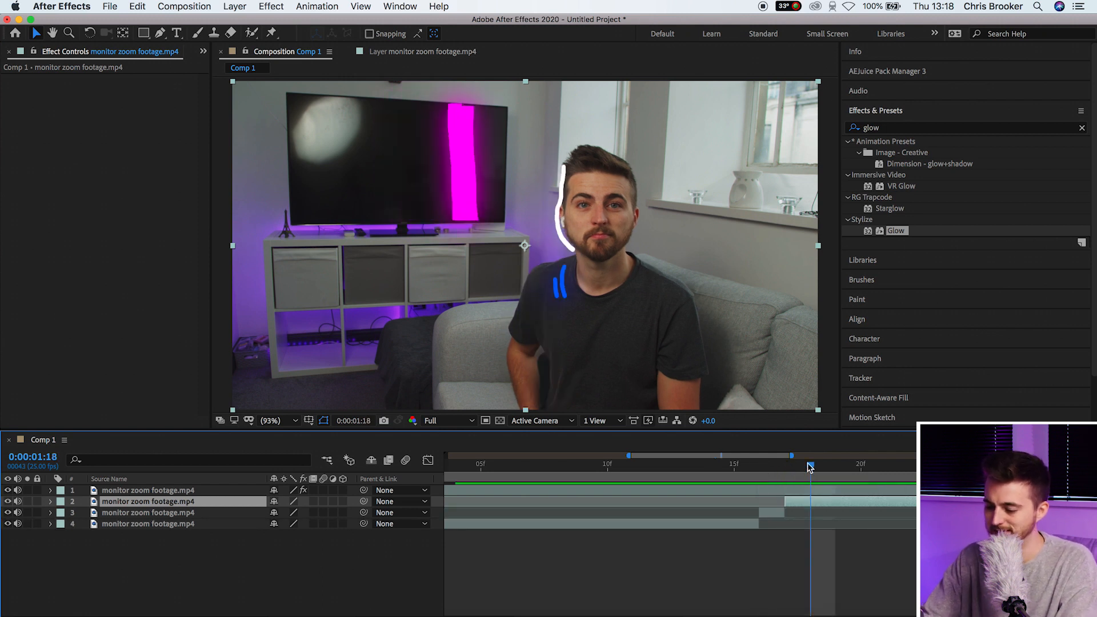
pyautogui.press('super+shift+d')
pyautogui.moveTo(810, 468); pyautogui.dragTo(832, 465)
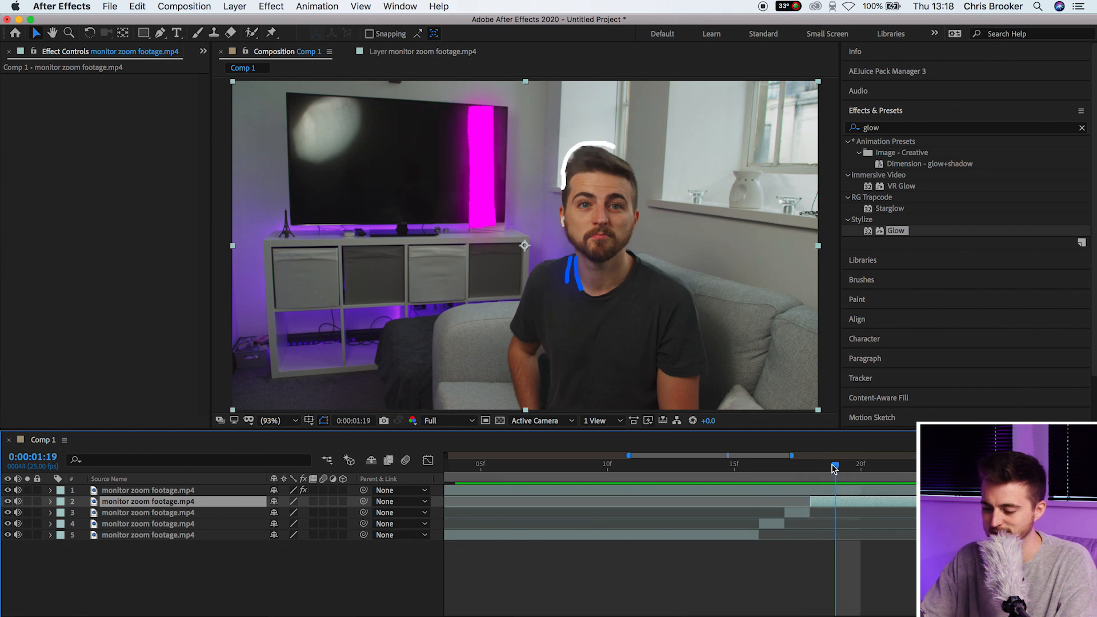
pyautogui.press('super+shift+d')
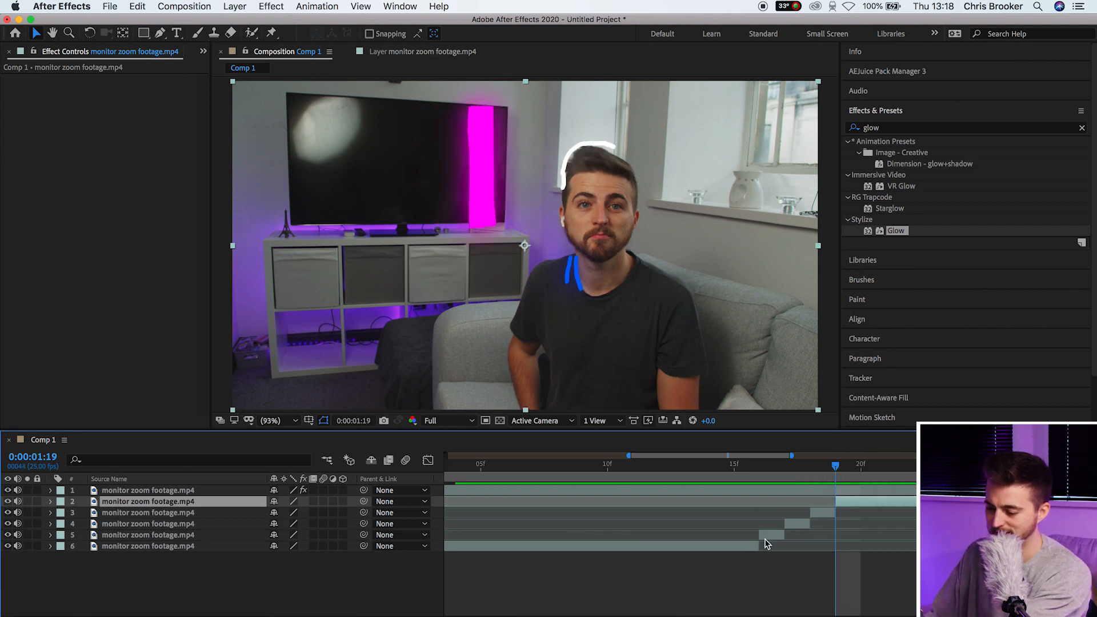
# Delete two of the one-frame footage pieces
pyautogui.click(765, 535)
pyautogui.press('Delete')
pyautogui.click(824, 511)
pyautogui.press('Delete')
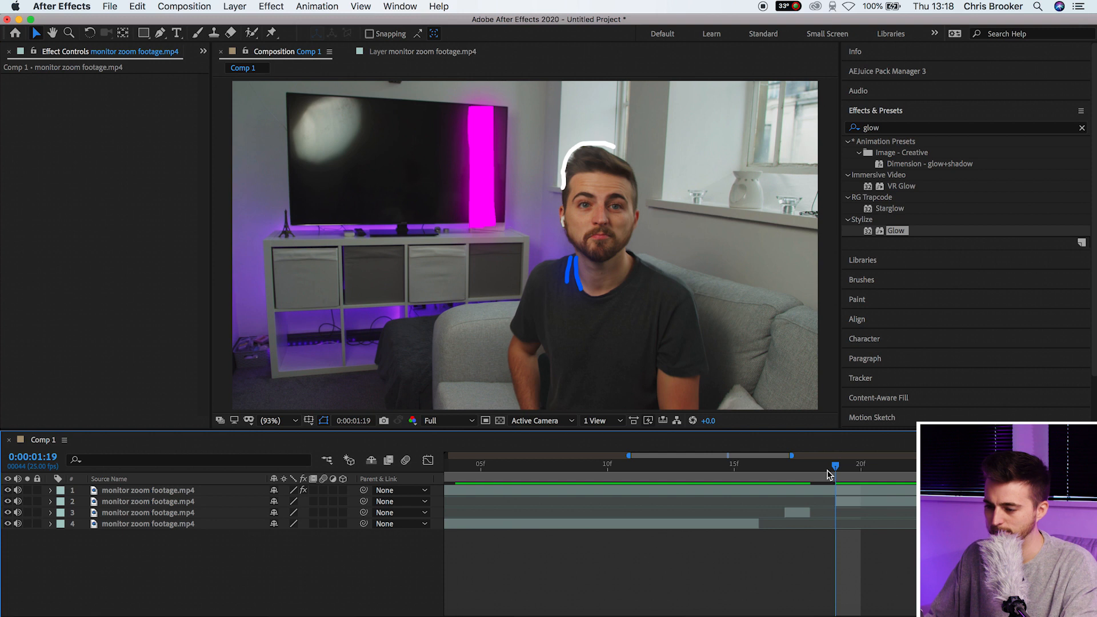
# Preview the edit, zoom the timeline back out and select the footage layers at 1:16
pyautogui.moveTo(831, 468); pyautogui.dragTo(582, 467)
pyautogui.press('space')
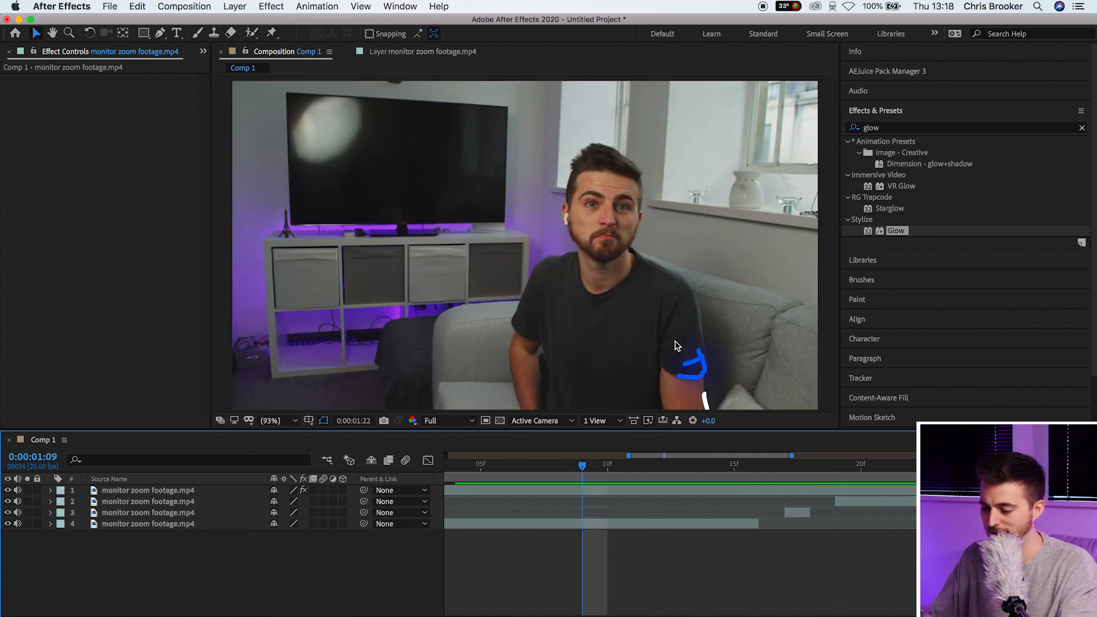
pyautogui.press('-')
pyautogui.press('-')
pyautogui.moveTo(684, 465); pyautogui.dragTo(666, 463)
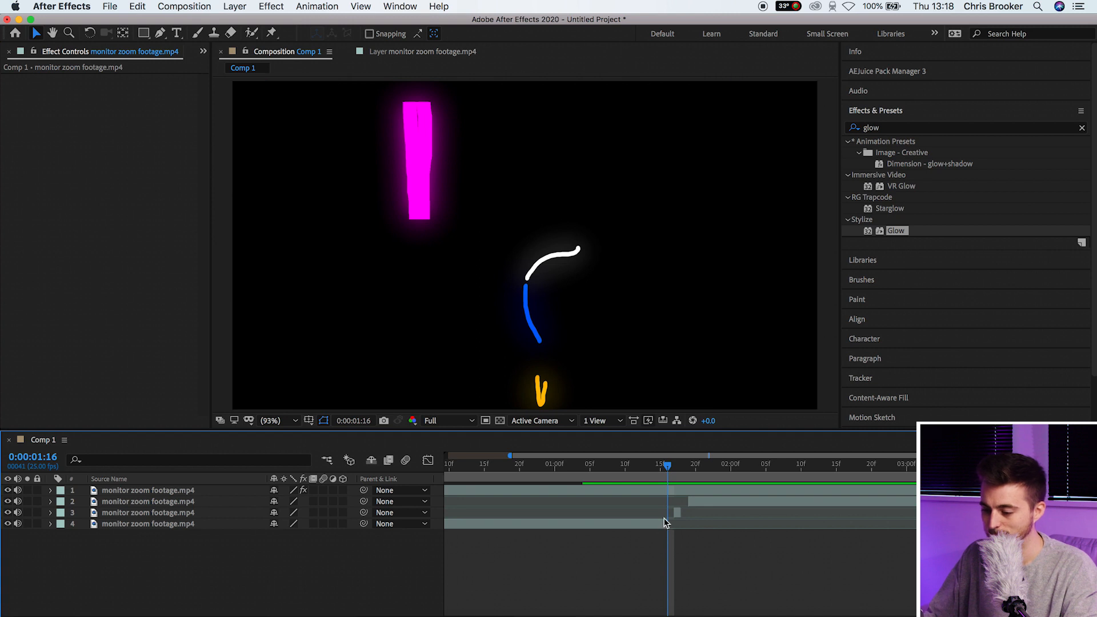
pyautogui.click(662, 524)
pyautogui.click(695, 506)
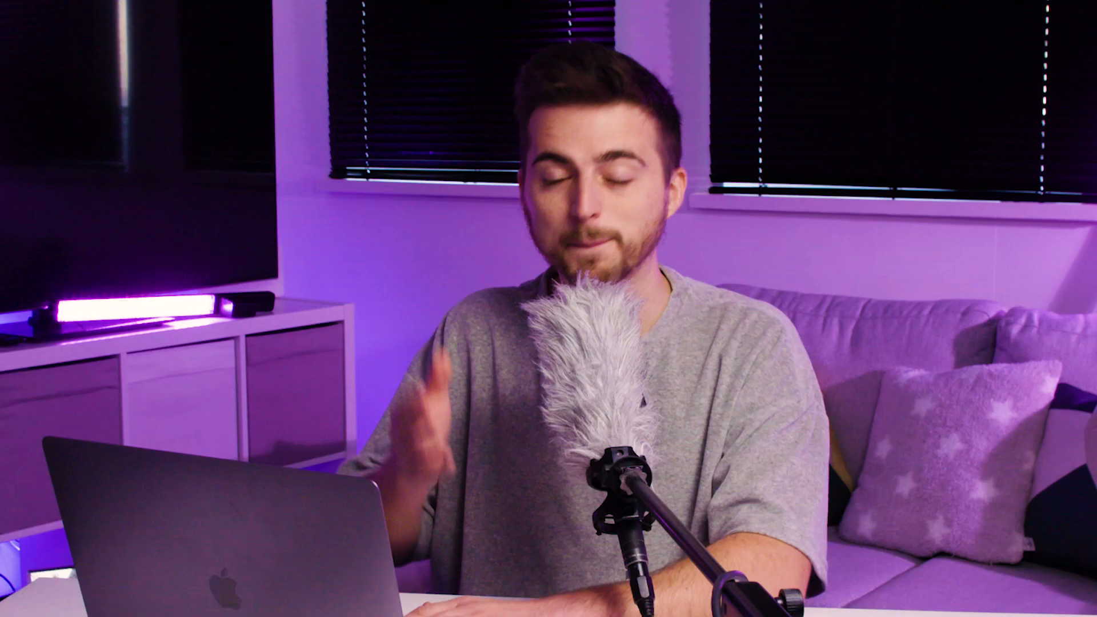